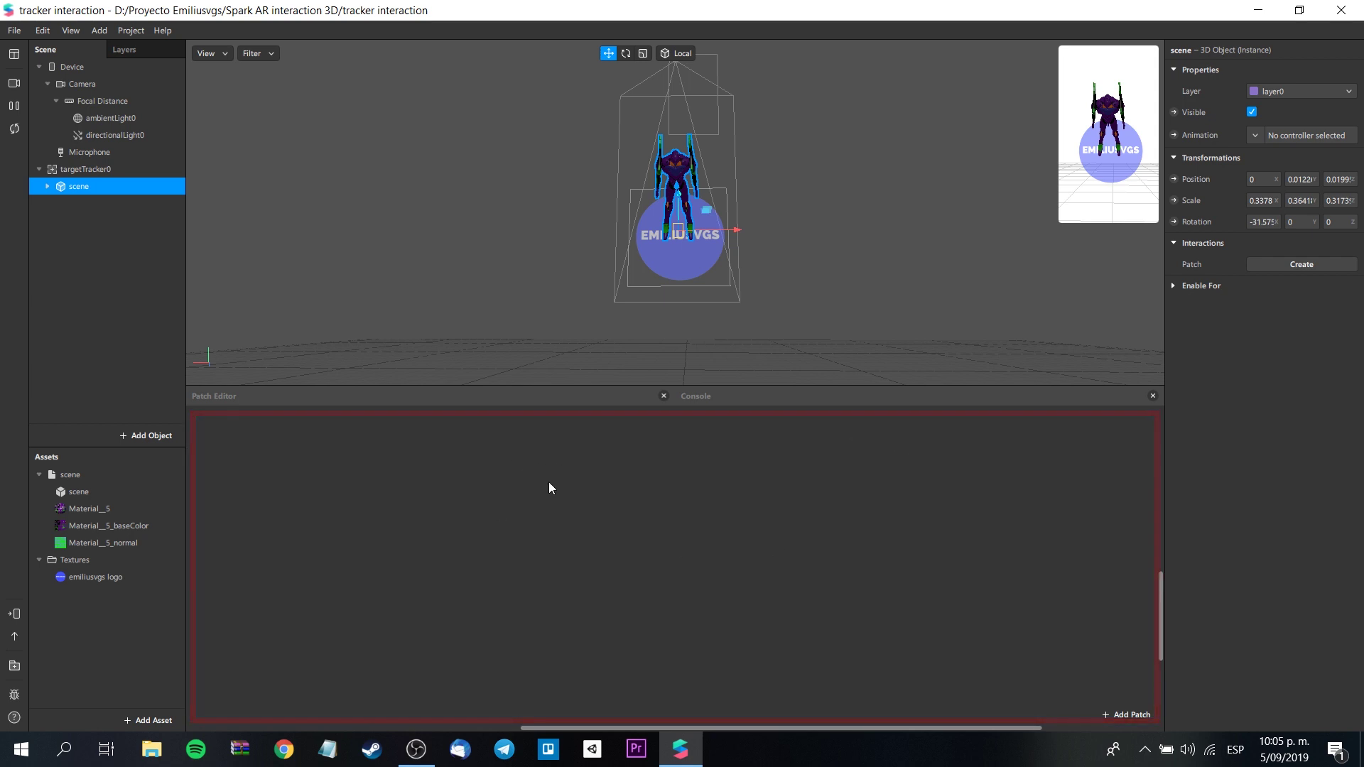
# Search the patch library for 'scre', insert a Screen Rotate patch and position it in the graph.
pyautogui.rightClick(279, 534)
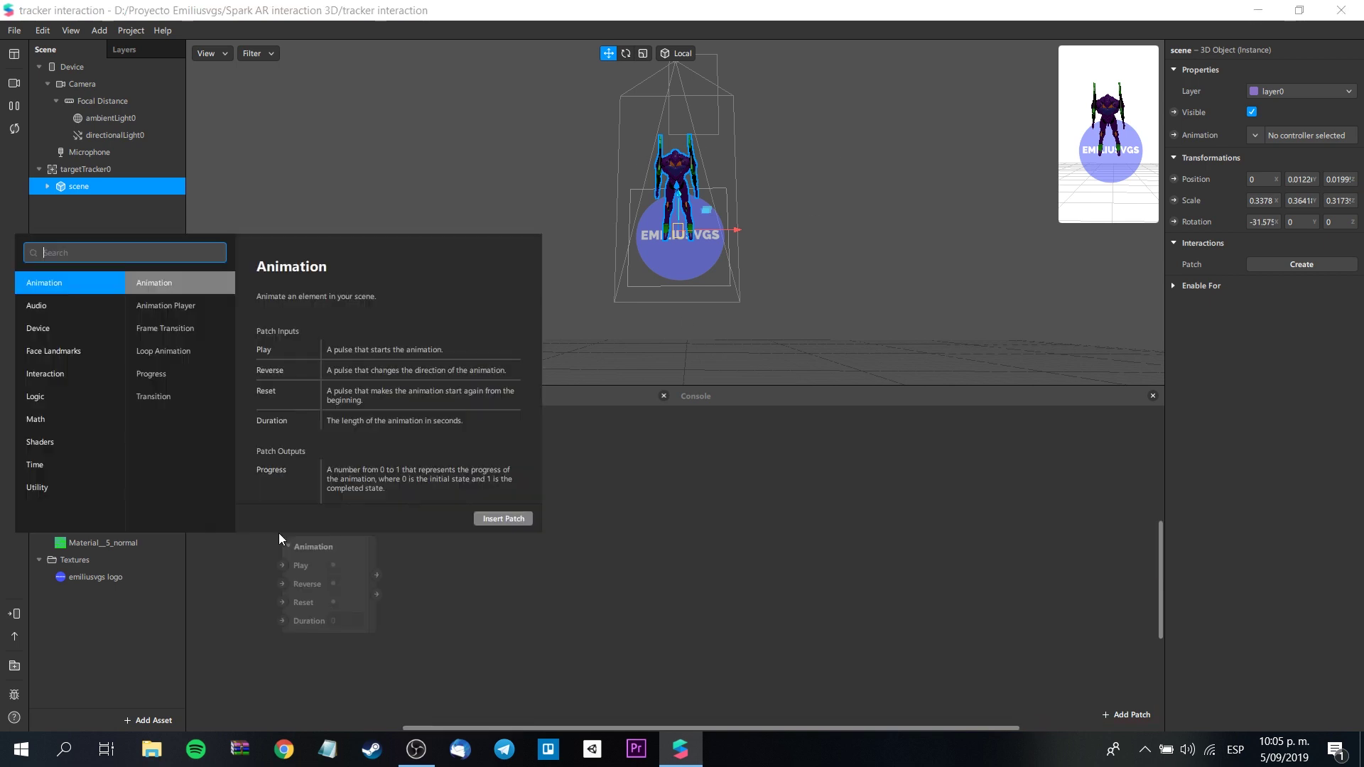
pyautogui.write('s')
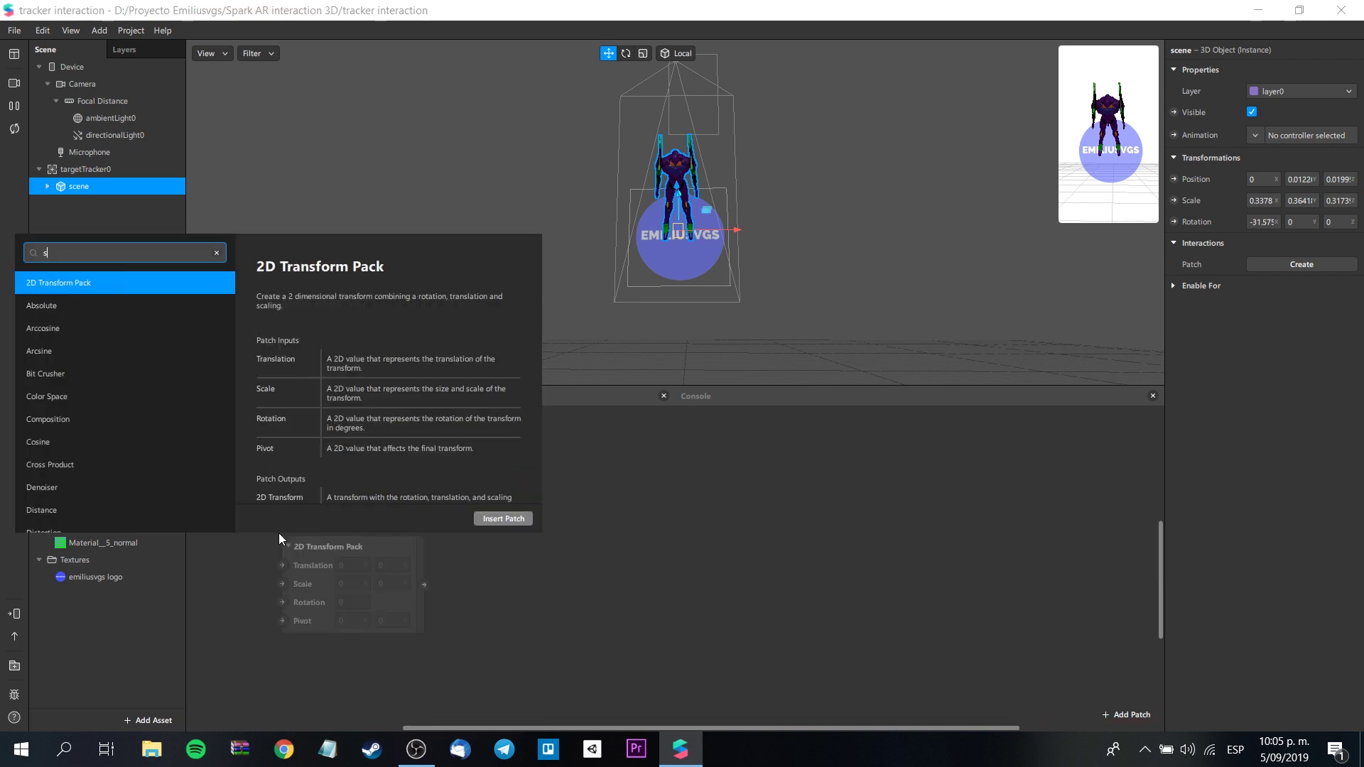
pyautogui.write('cree')
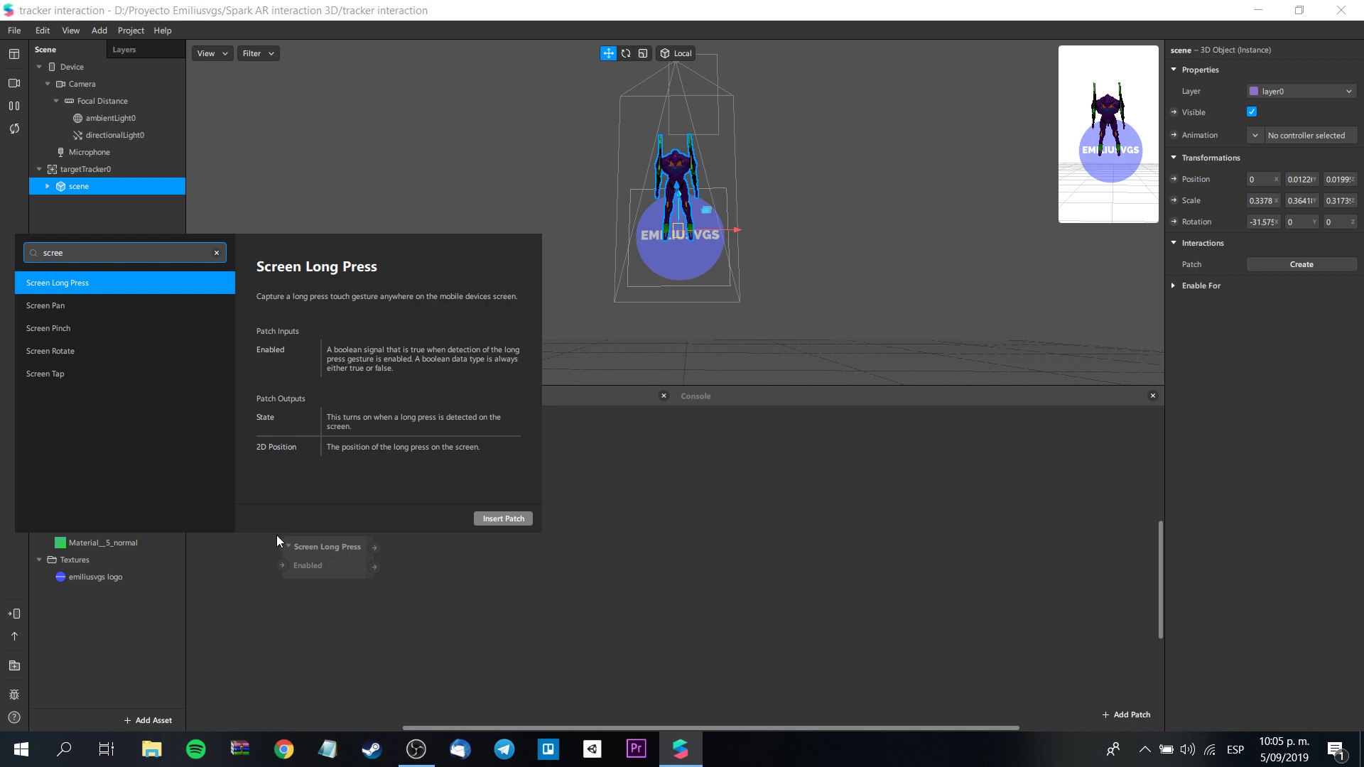
pyautogui.click(122, 346)
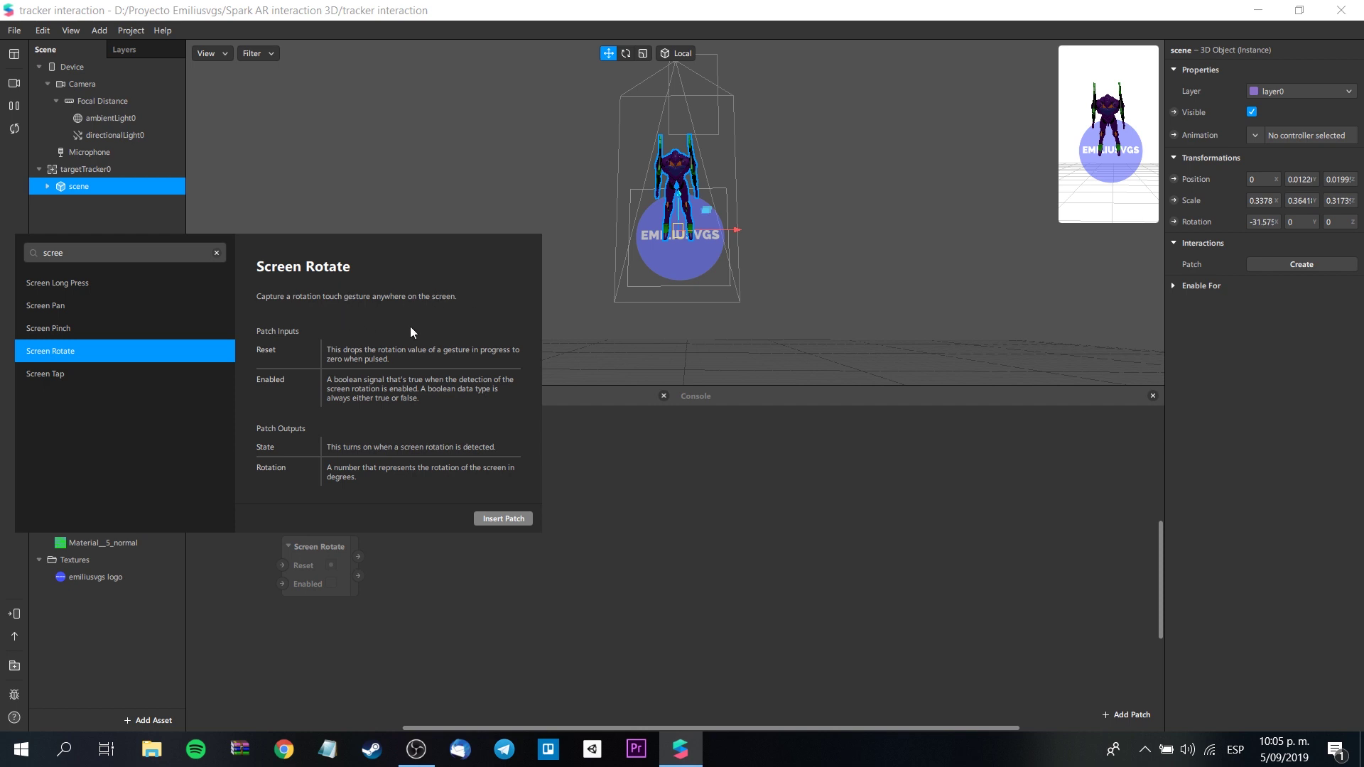
pyautogui.click(501, 519)
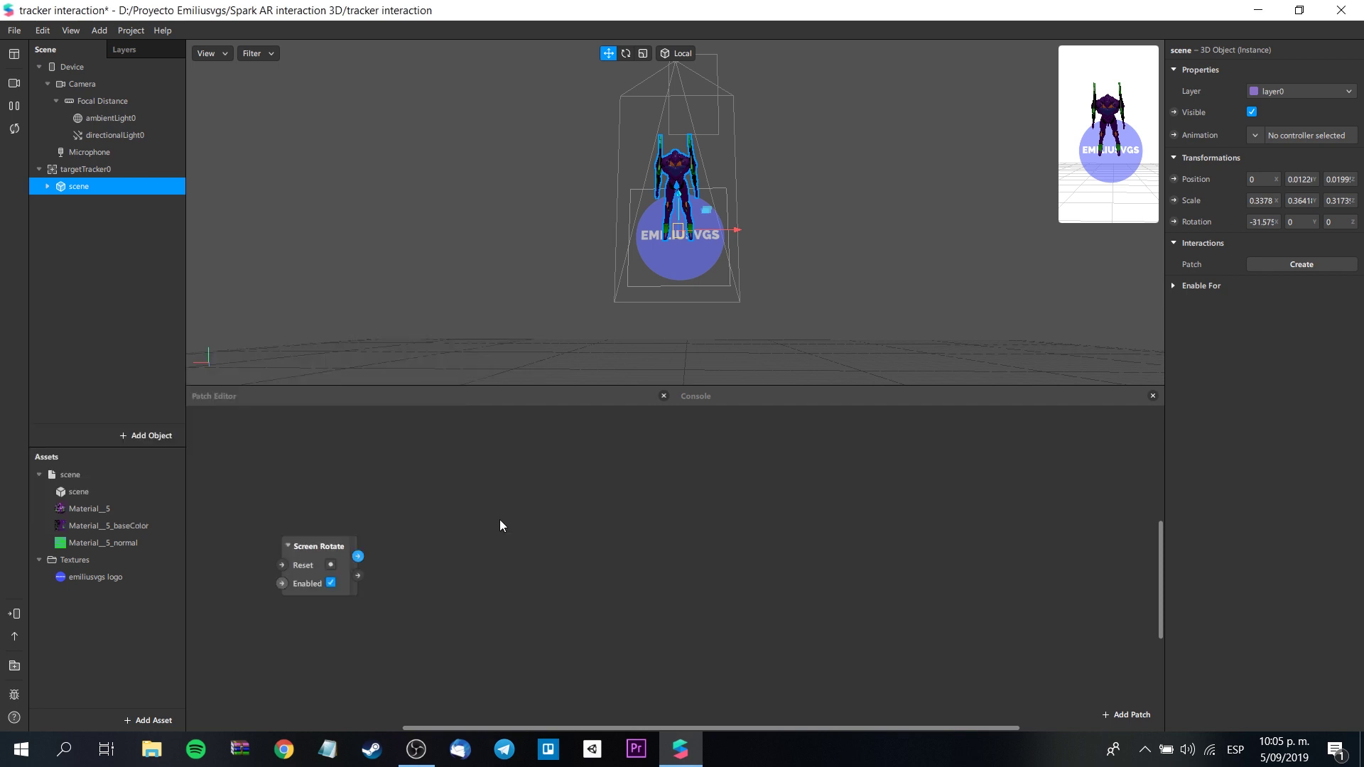
pyautogui.moveTo(302, 543); pyautogui.dragTo(285, 498)
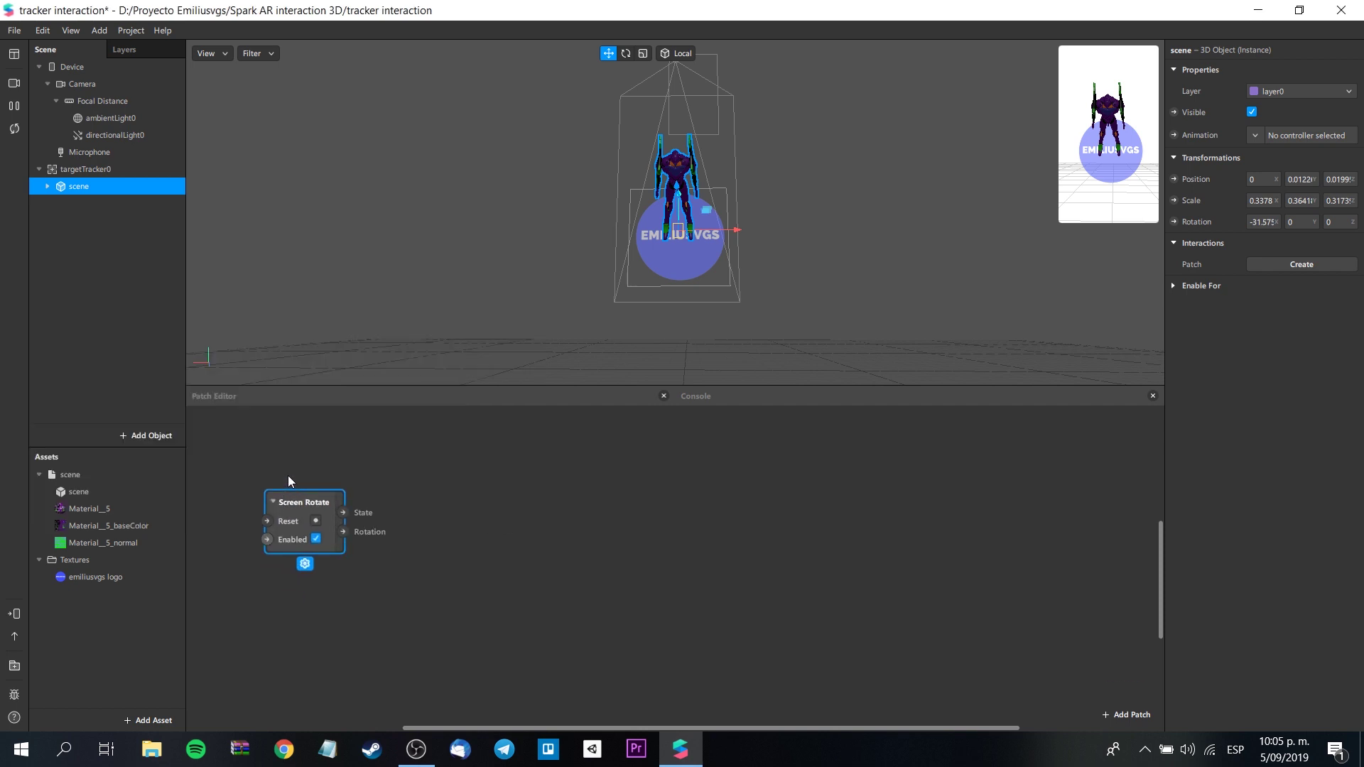
# Insert a Multiply patch from the library and place it beside Screen Rotate.
pyautogui.rightClick(587, 496)
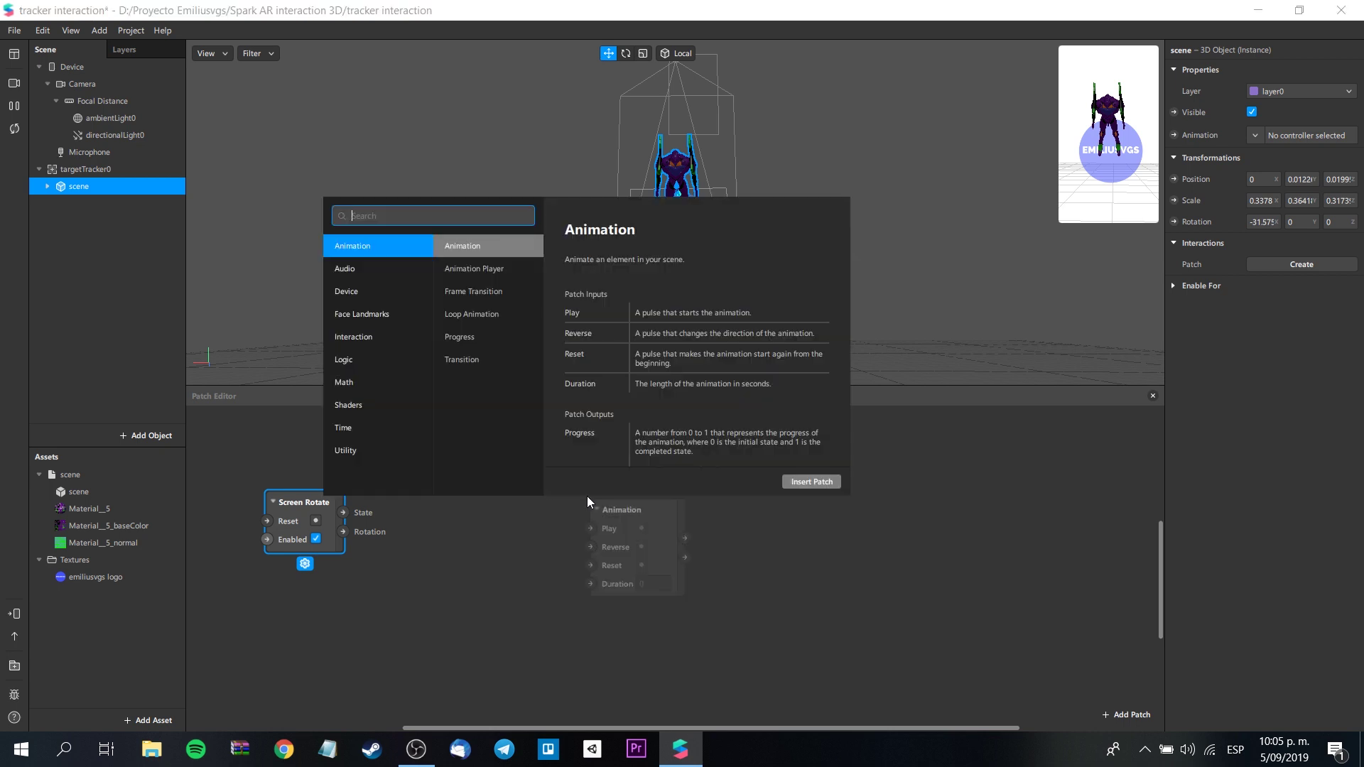
pyautogui.write('multi')
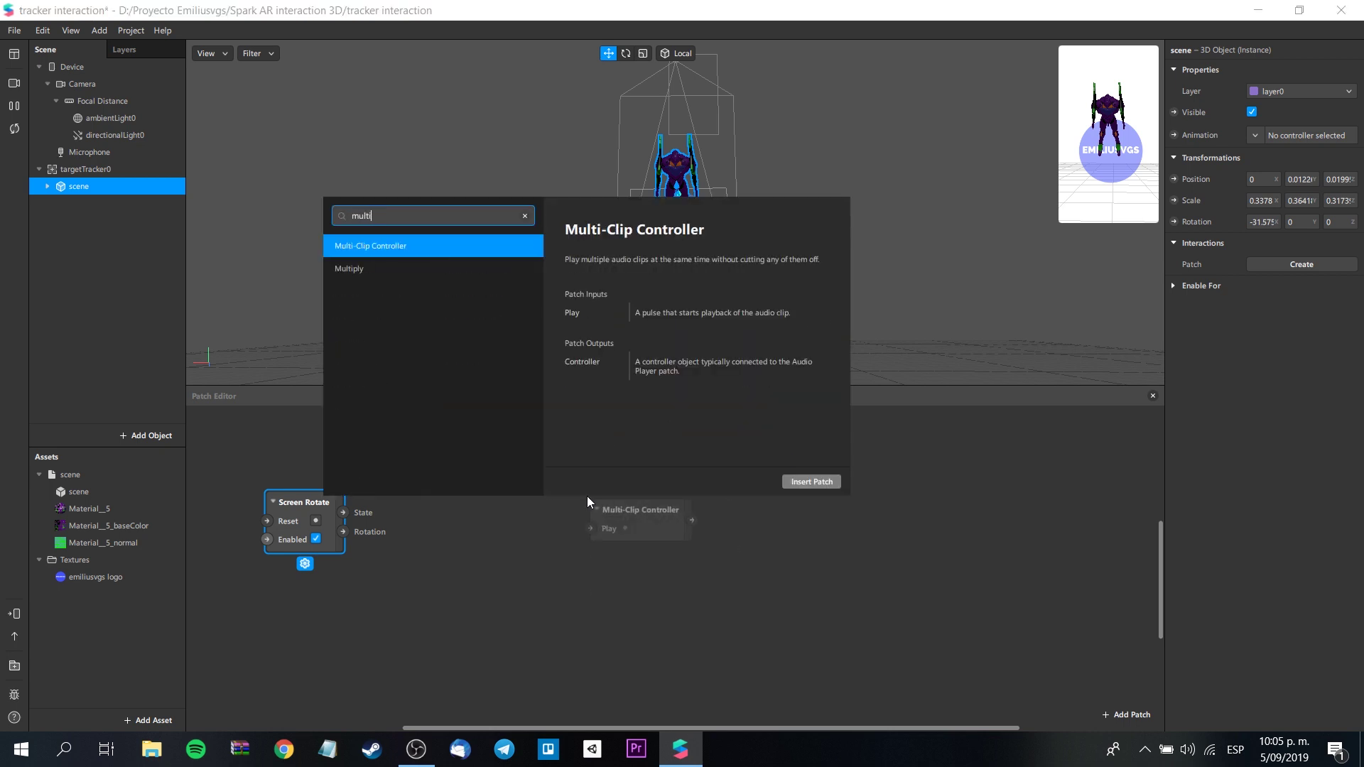
pyautogui.click(384, 269)
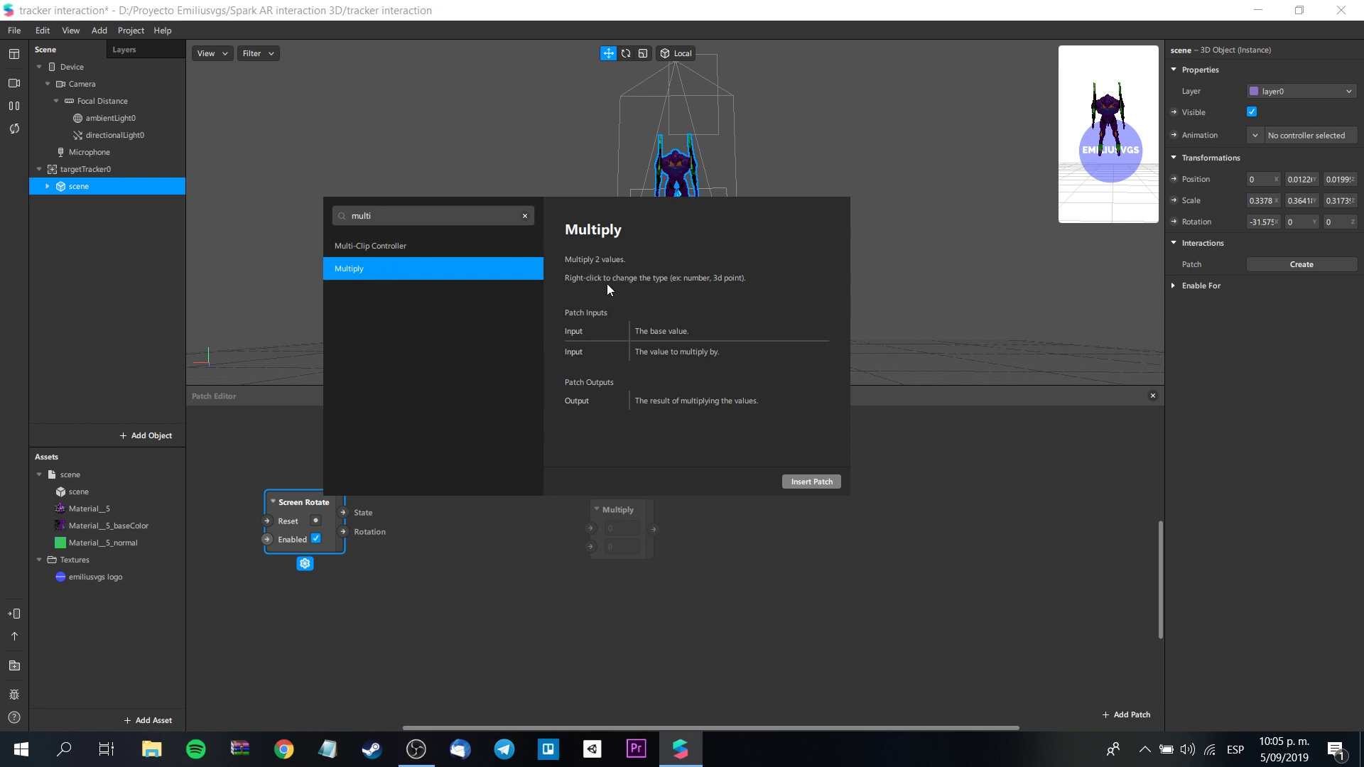
pyautogui.click(810, 483)
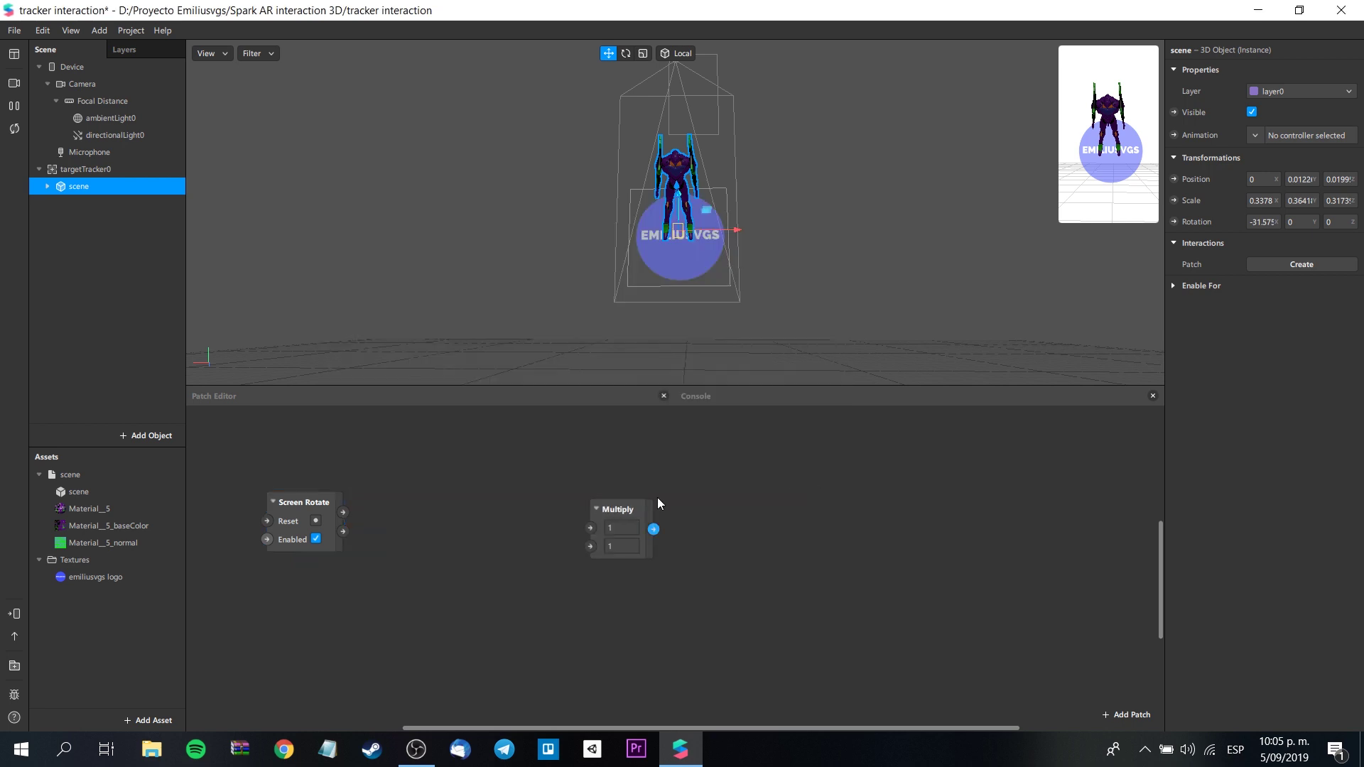
pyautogui.moveTo(636, 505); pyautogui.dragTo(484, 501)
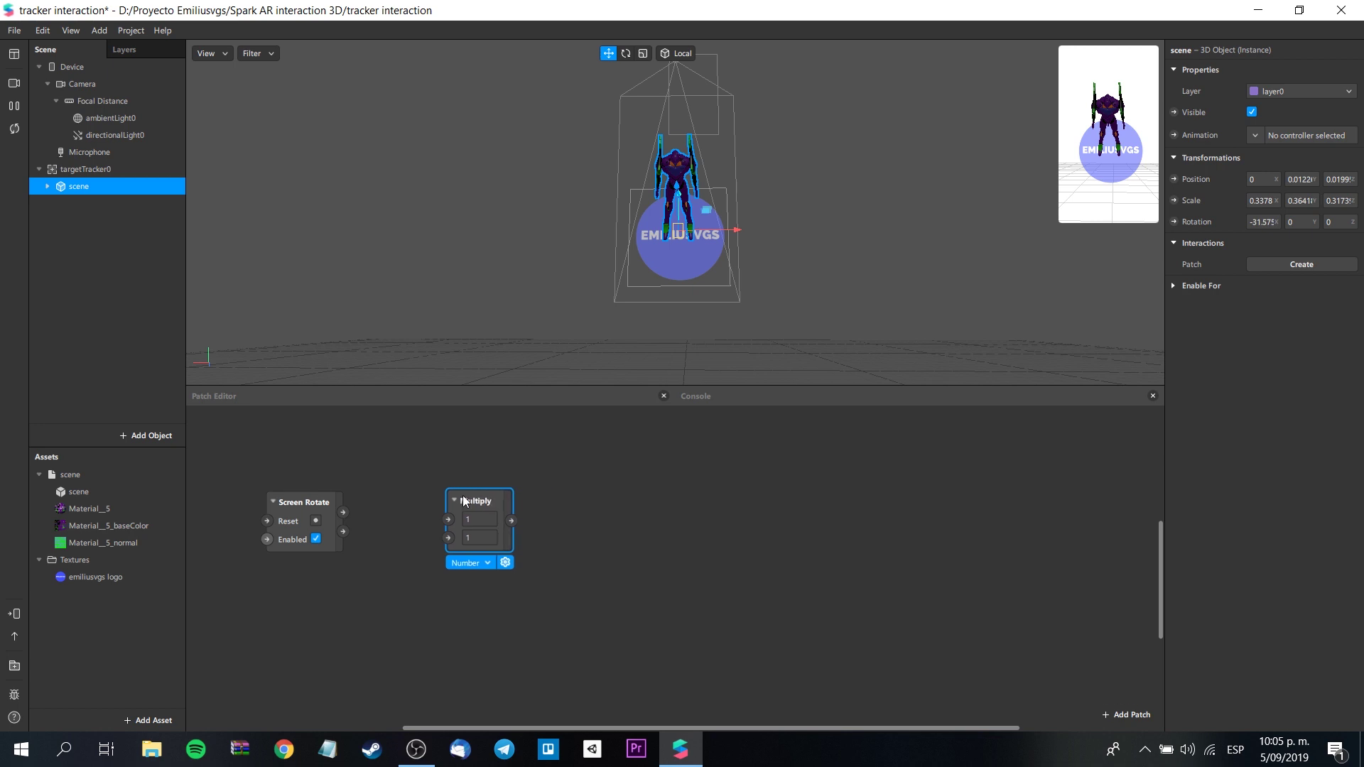
# Search the patch library for 'pack' and insert a Vector 3 Pack patch.
pyautogui.doubleClick(756, 496)
pyautogui.write('pack')
pyautogui.click(585, 294)
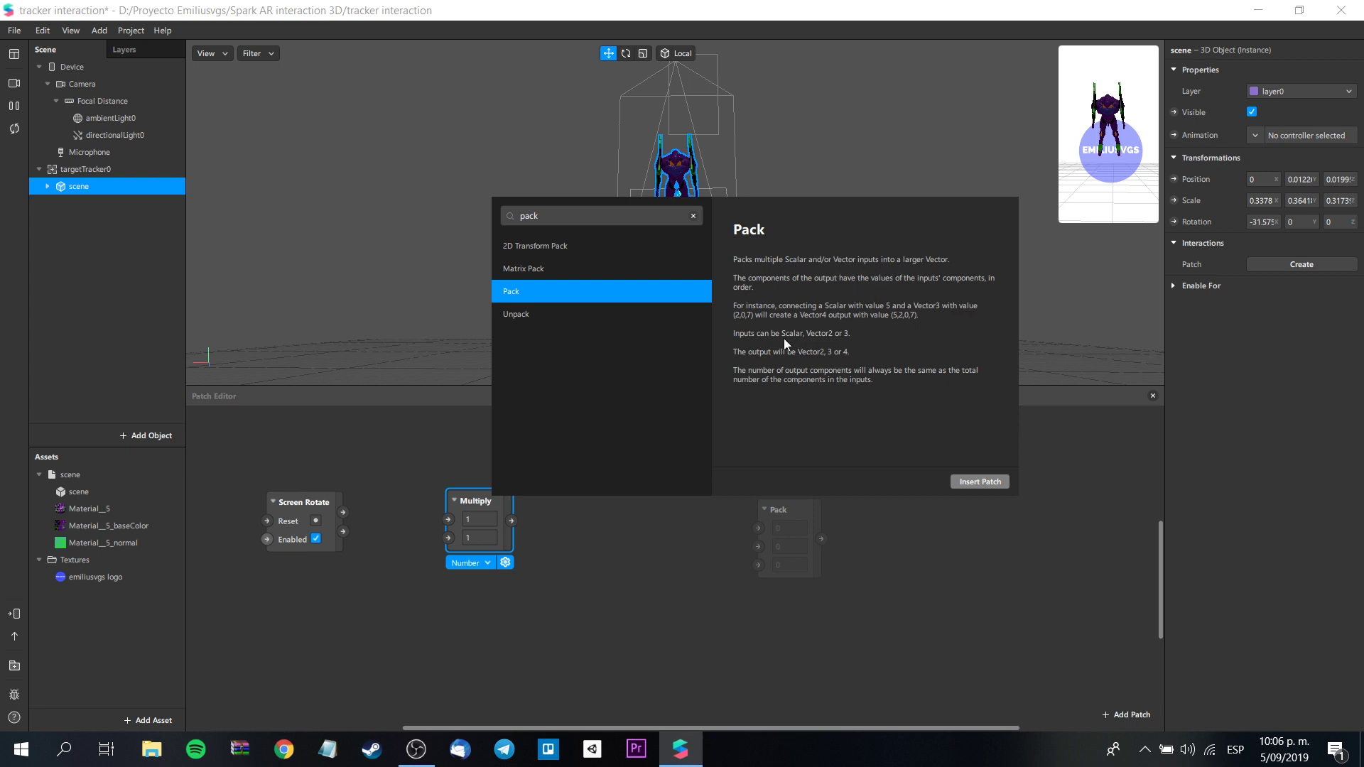
pyautogui.click(976, 484)
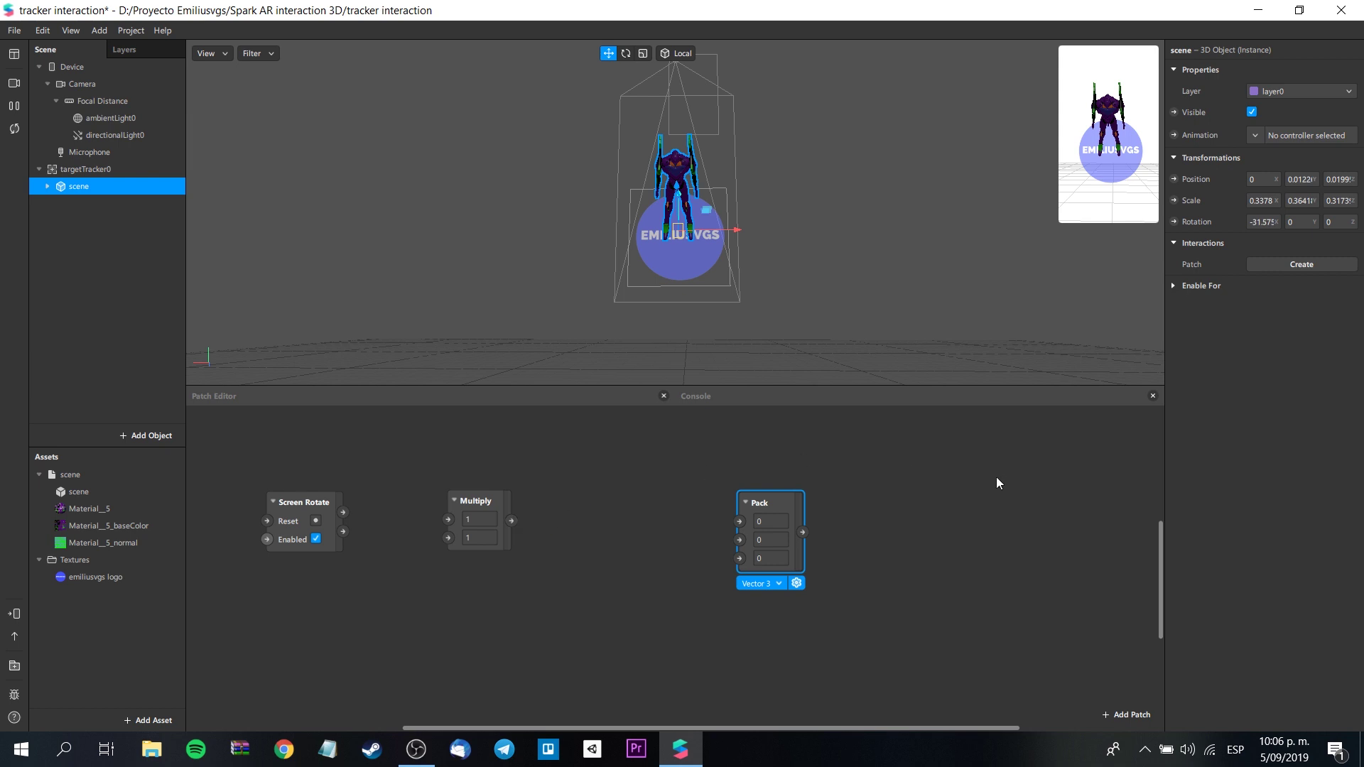
# Line up Screen Rotate, Multiply and Pack, wiring Rotation into Multiply and Multiply into Pack's Z input.
pyautogui.click(775, 466)
pyautogui.moveTo(767, 504); pyautogui.dragTo(754, 458)
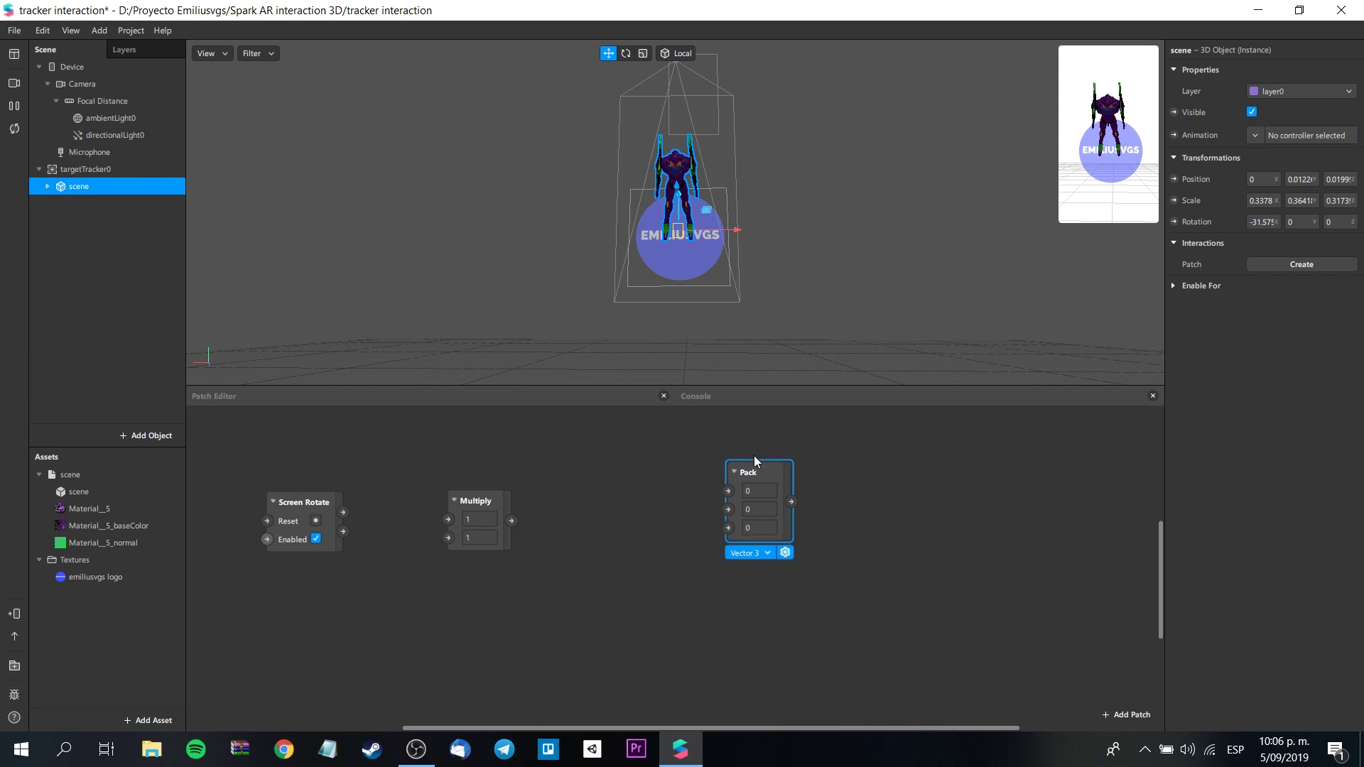
pyautogui.moveTo(483, 494); pyautogui.dragTo(585, 476)
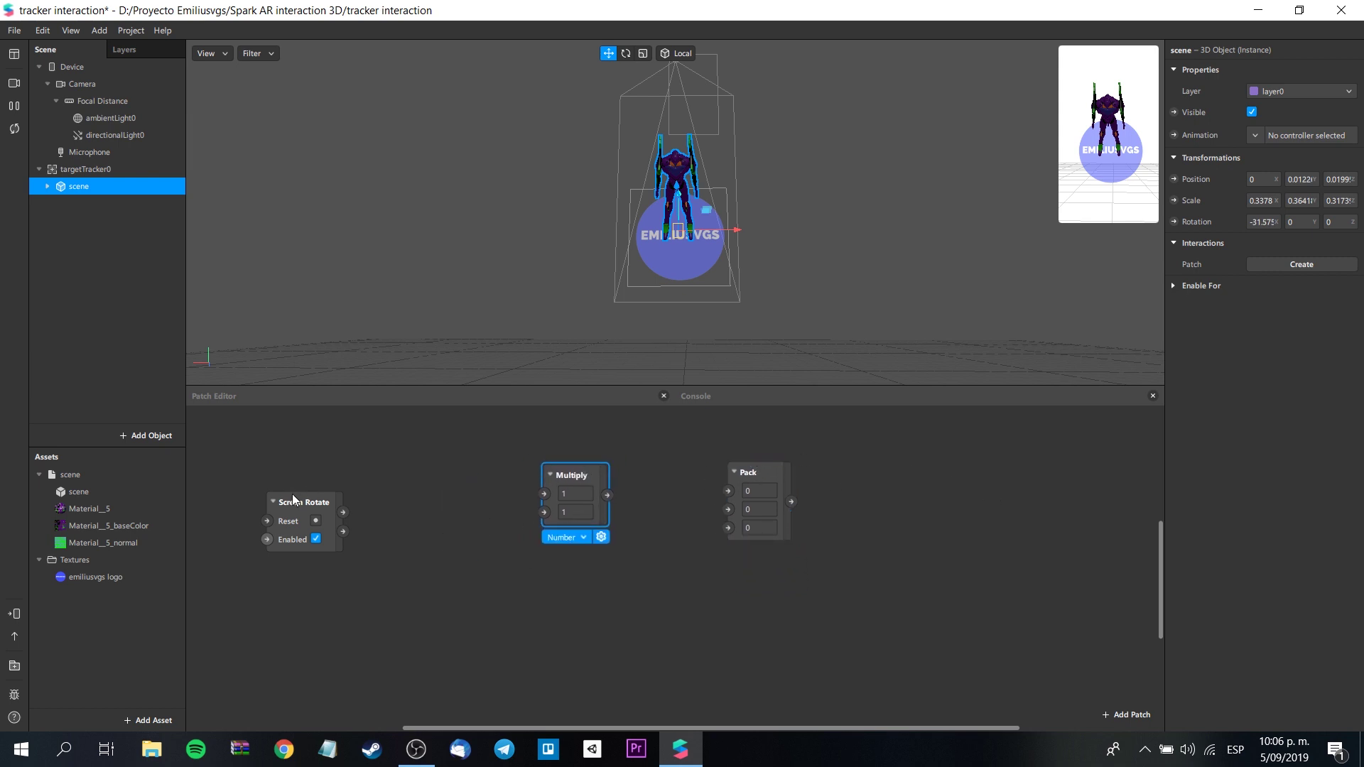
pyautogui.moveTo(294, 499); pyautogui.dragTo(331, 466)
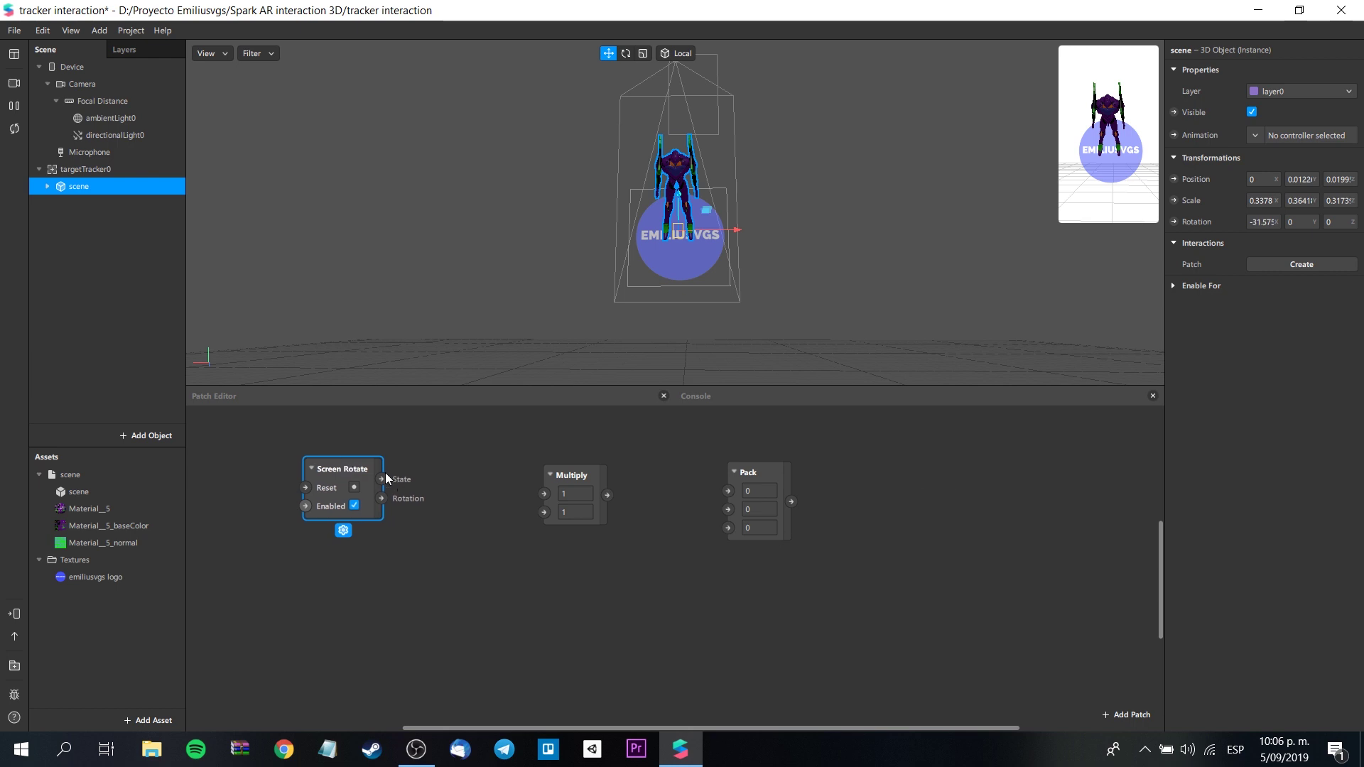
pyautogui.moveTo(383, 497); pyautogui.dragTo(544, 494)
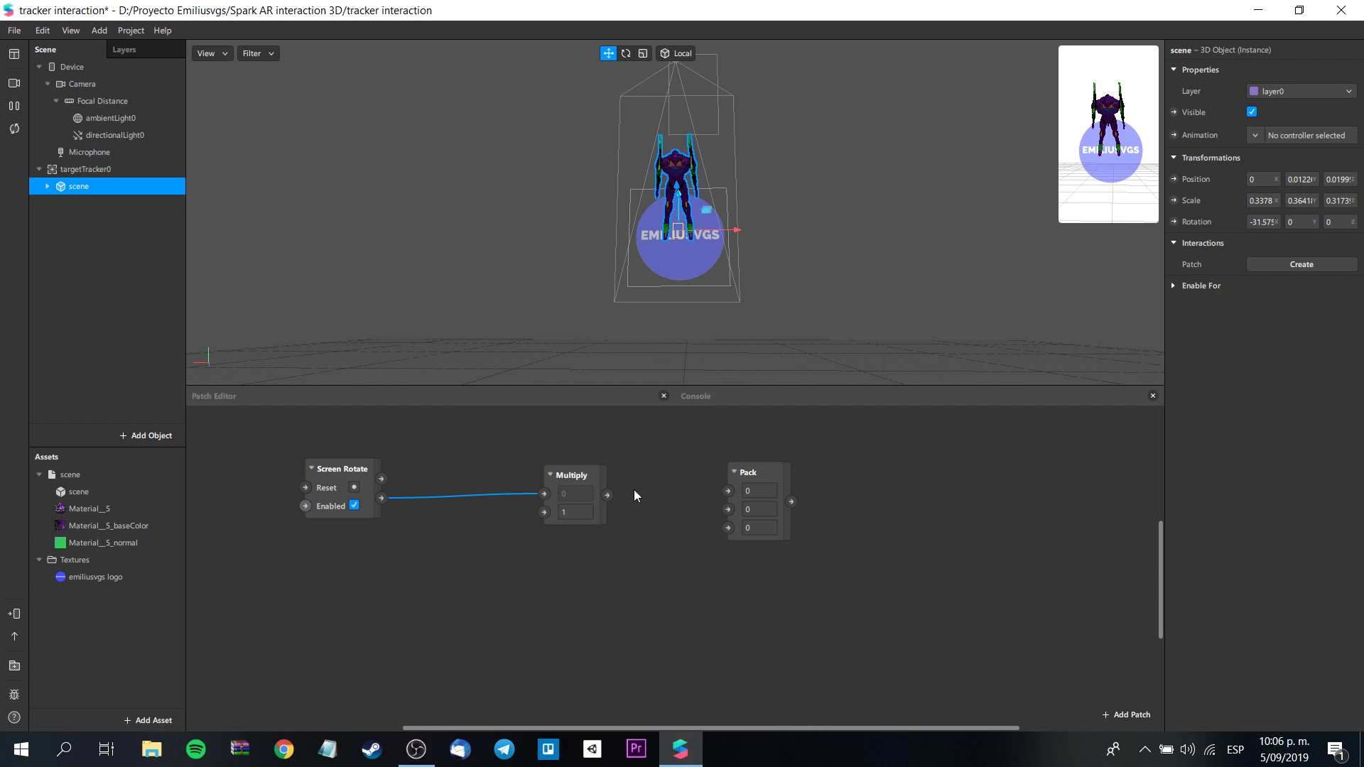
pyautogui.moveTo(608, 495); pyautogui.dragTo(728, 527)
# Select targetTracker0 and then the scene object in the Scene panel.
pyautogui.click(104, 170)
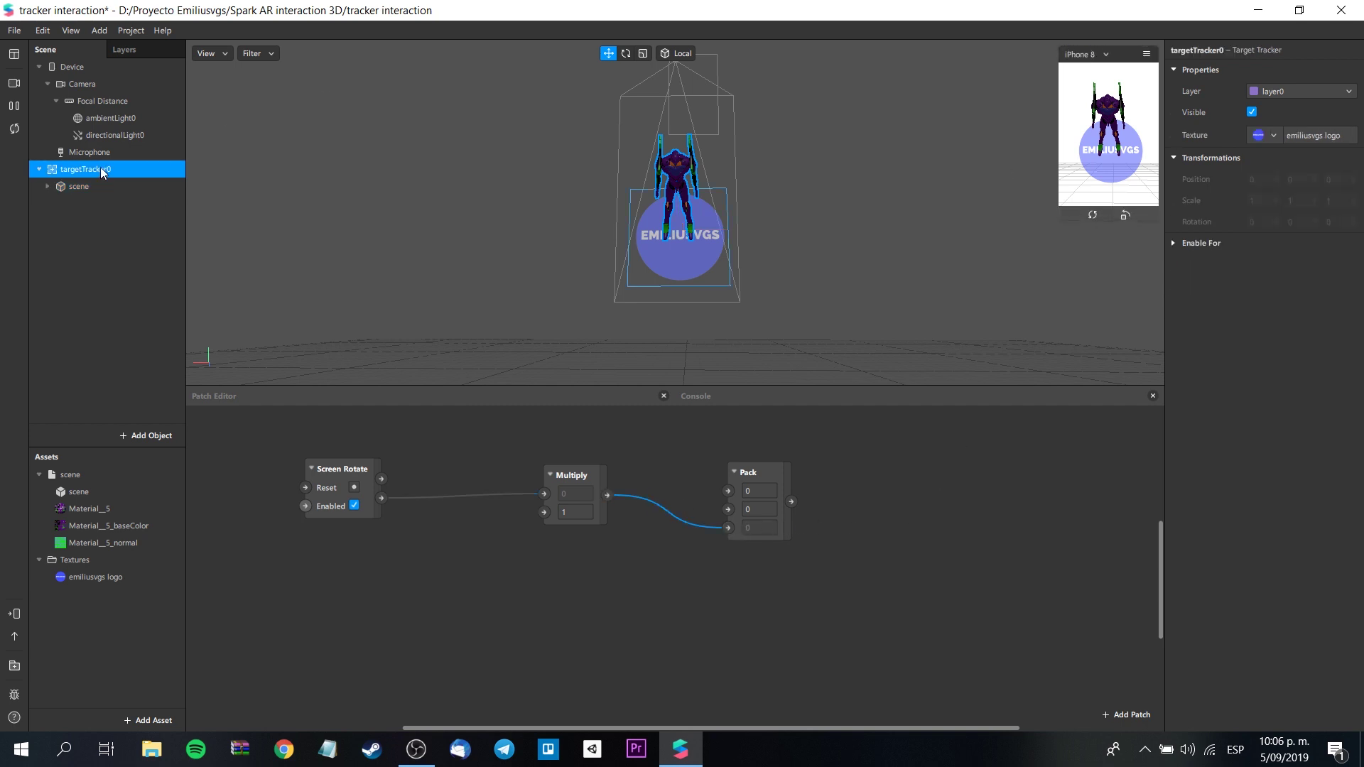
pyautogui.click(112, 151)
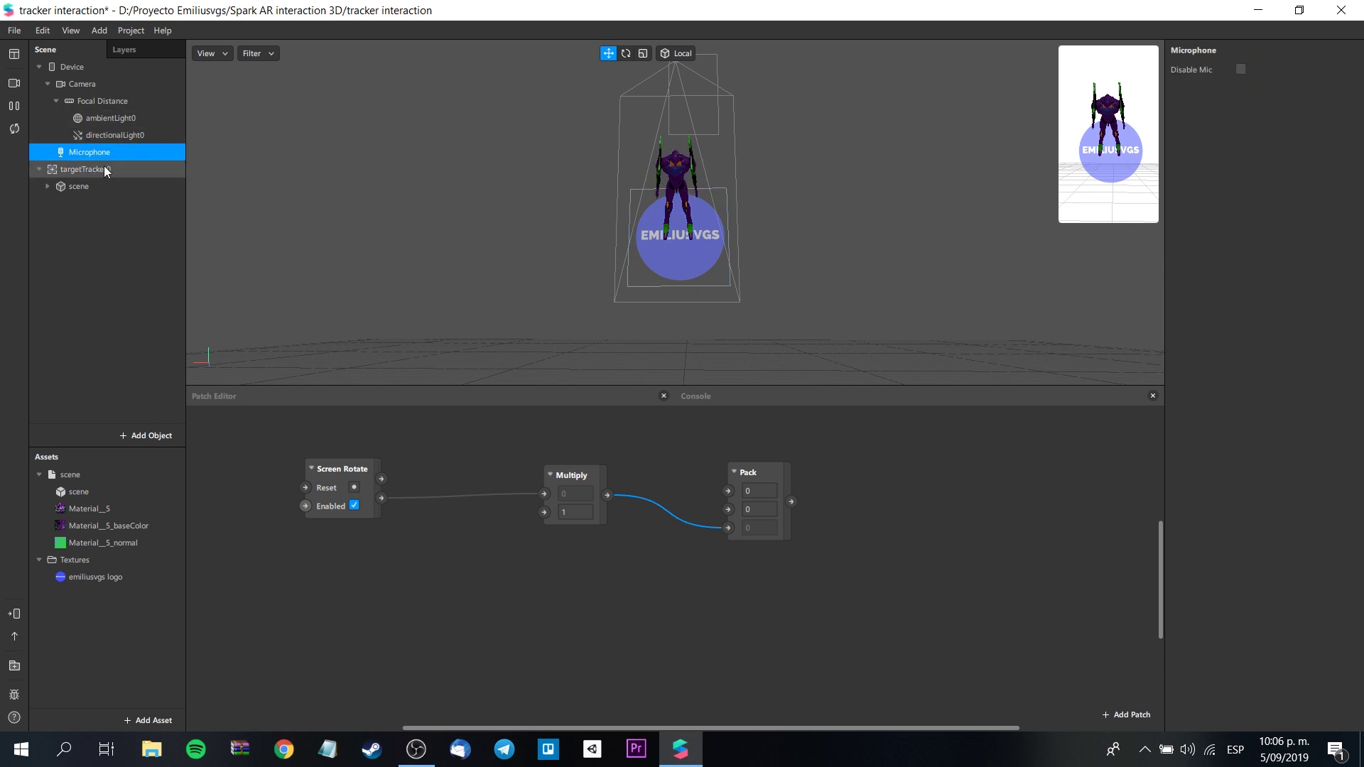
pyautogui.click(93, 189)
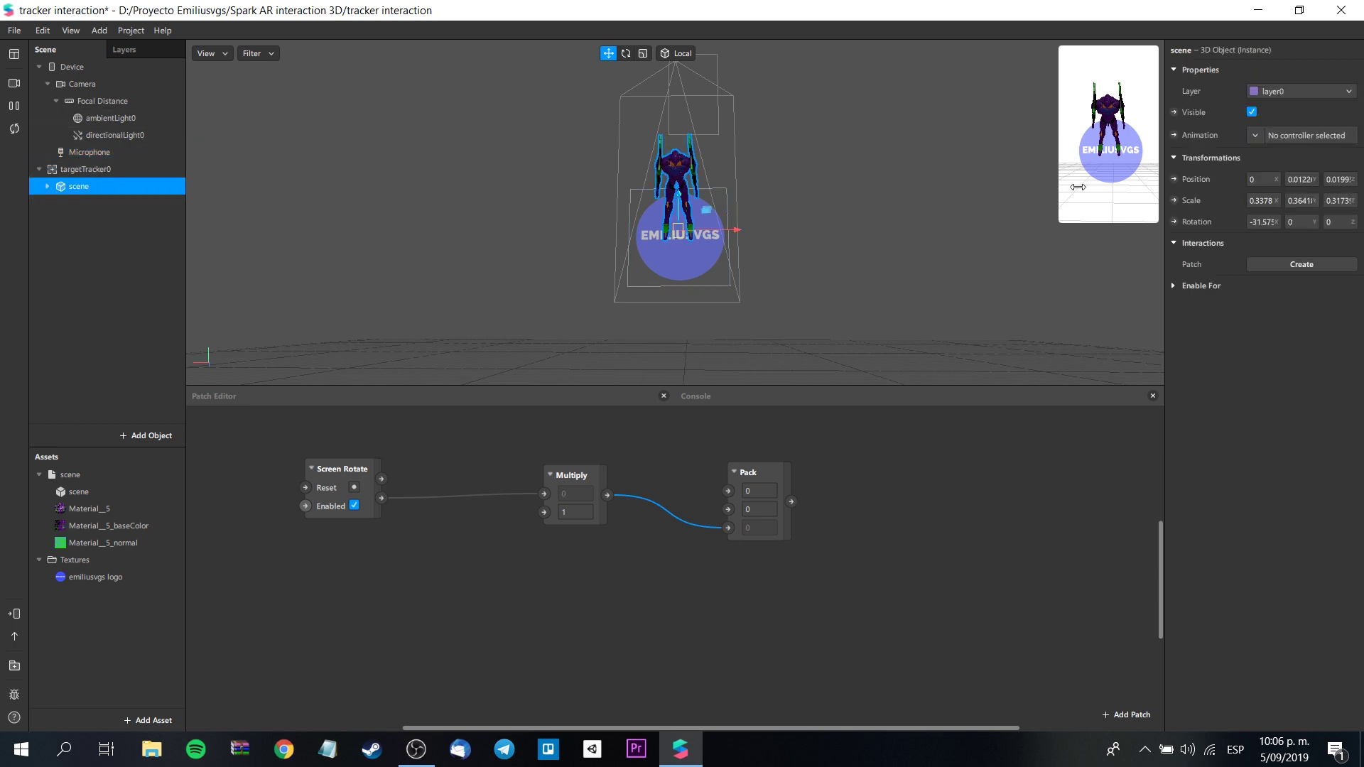
# Add the scene object's 3D Rotation as a patch and wire Pack's output into it.
pyautogui.click(1174, 223)
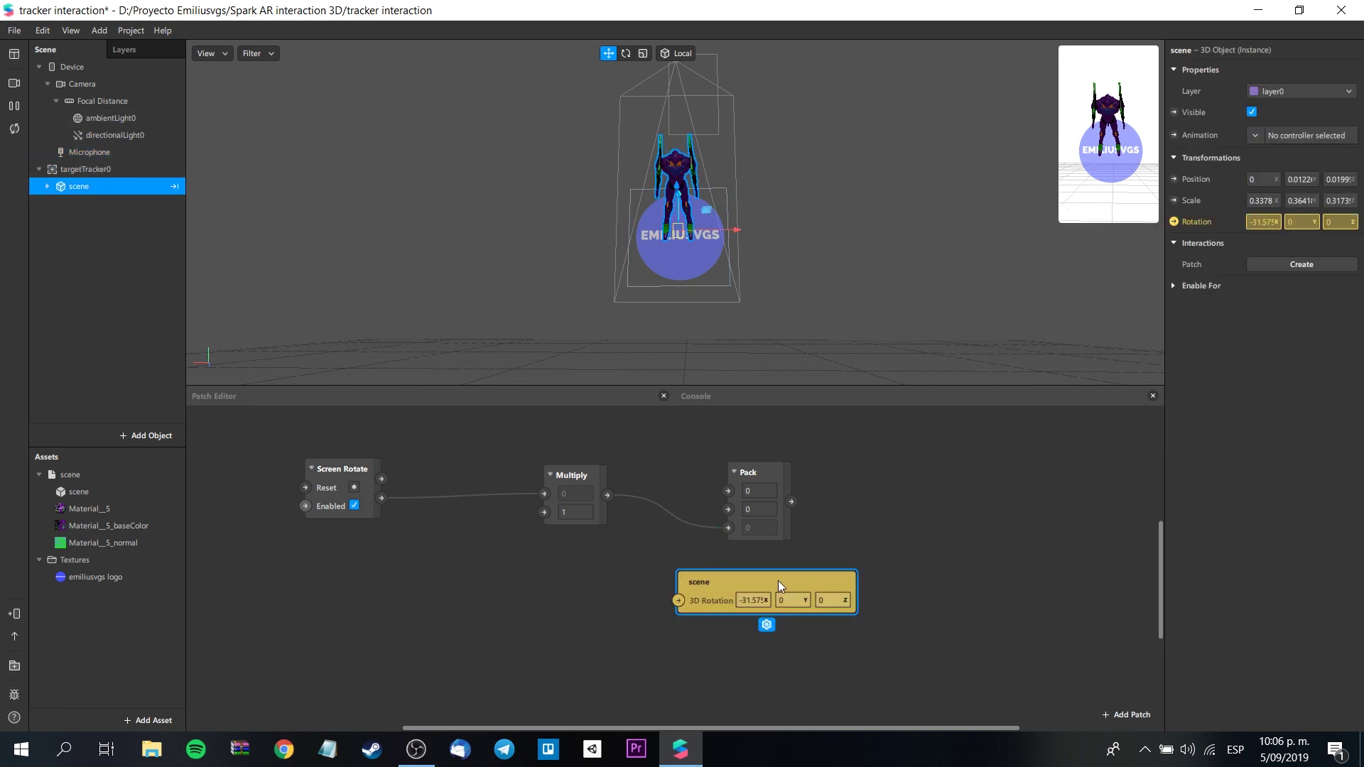
pyautogui.moveTo(905, 547); pyautogui.dragTo(1034, 485)
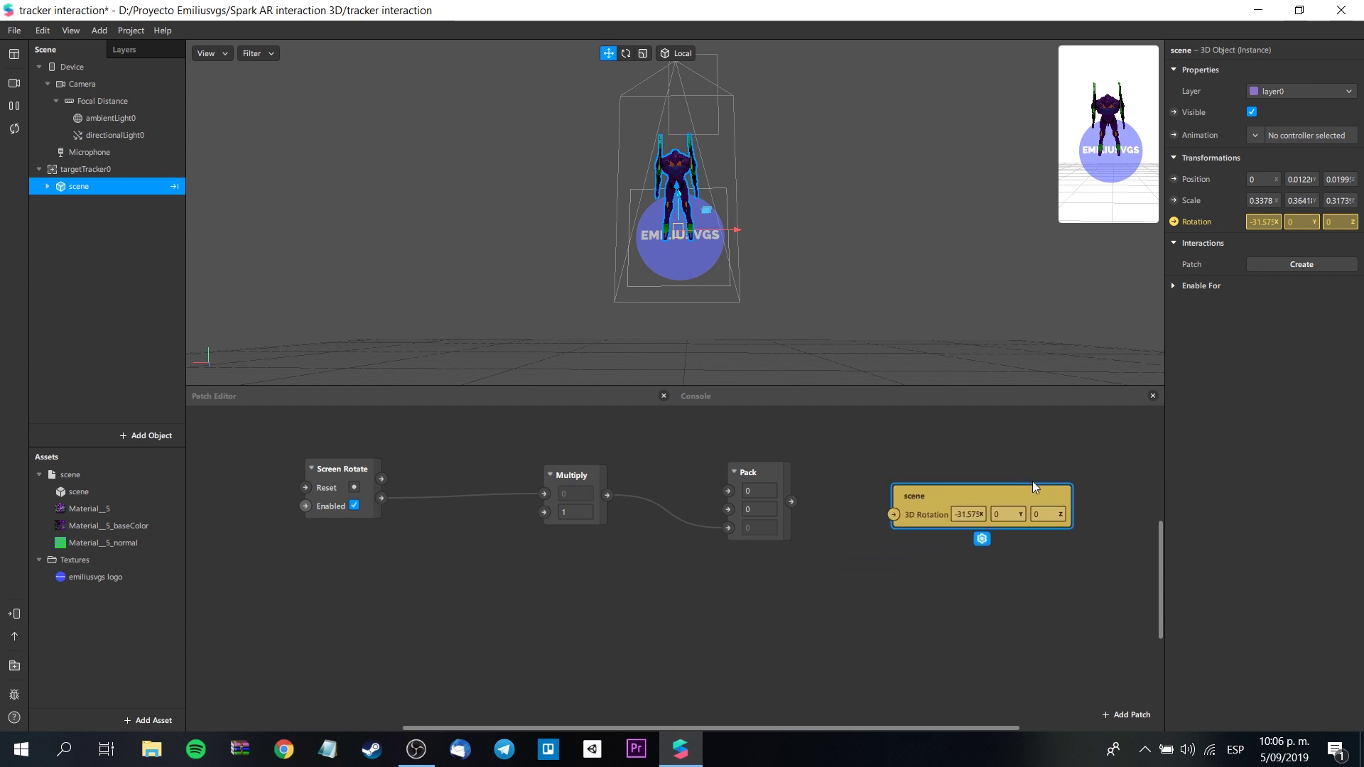
pyautogui.moveTo(788, 506); pyautogui.dragTo(895, 516)
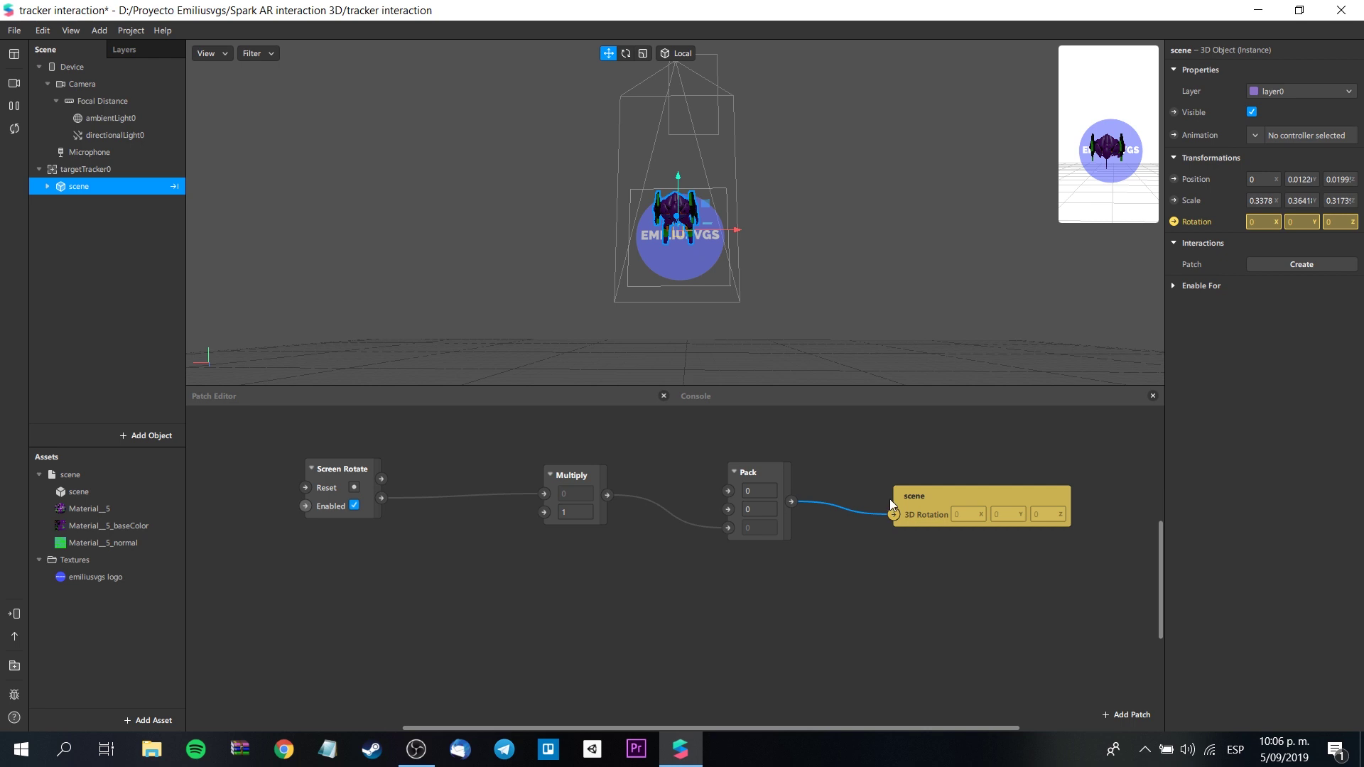
# Turn on Simulate Touch in the simulator preview and save the project with Ctrl+S.
pyautogui.moveTo(1105, 143); pyautogui.dragTo(1110, 124)
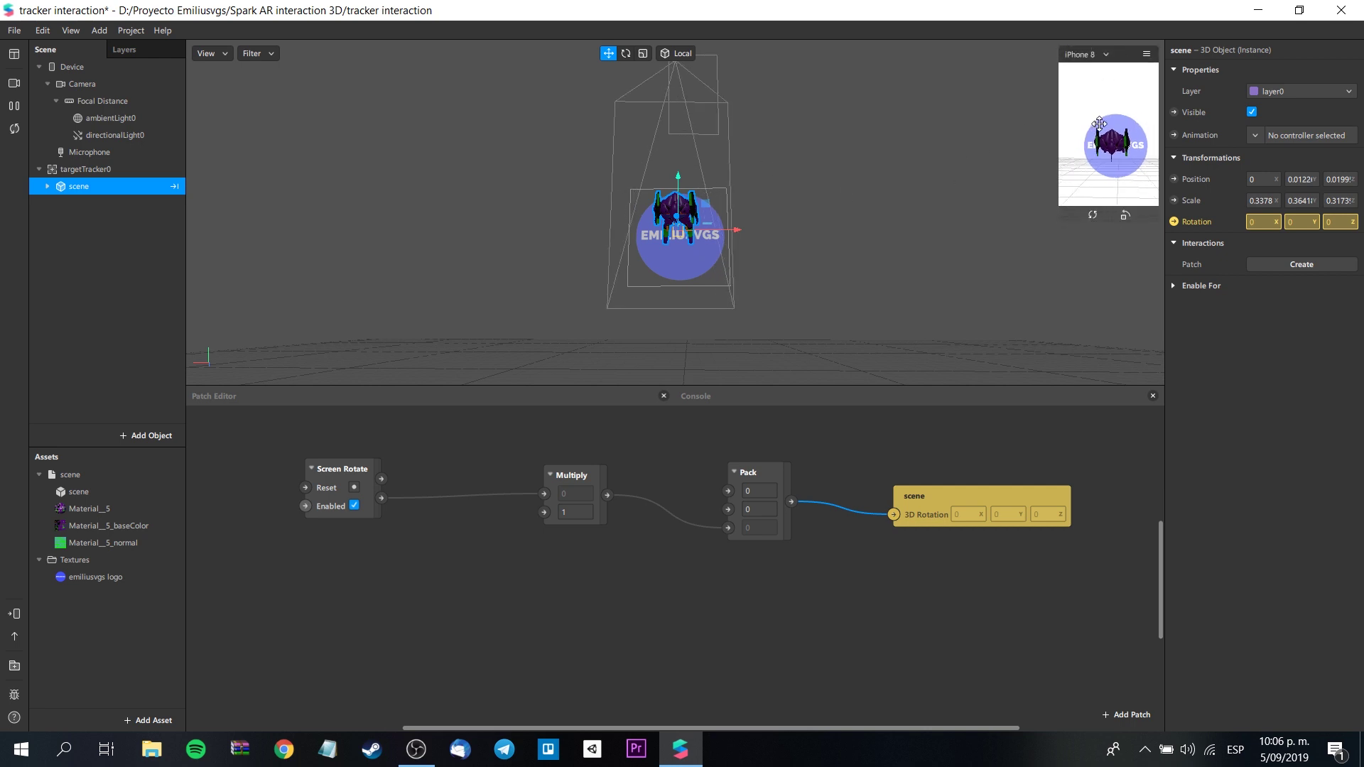
pyautogui.click(1146, 54)
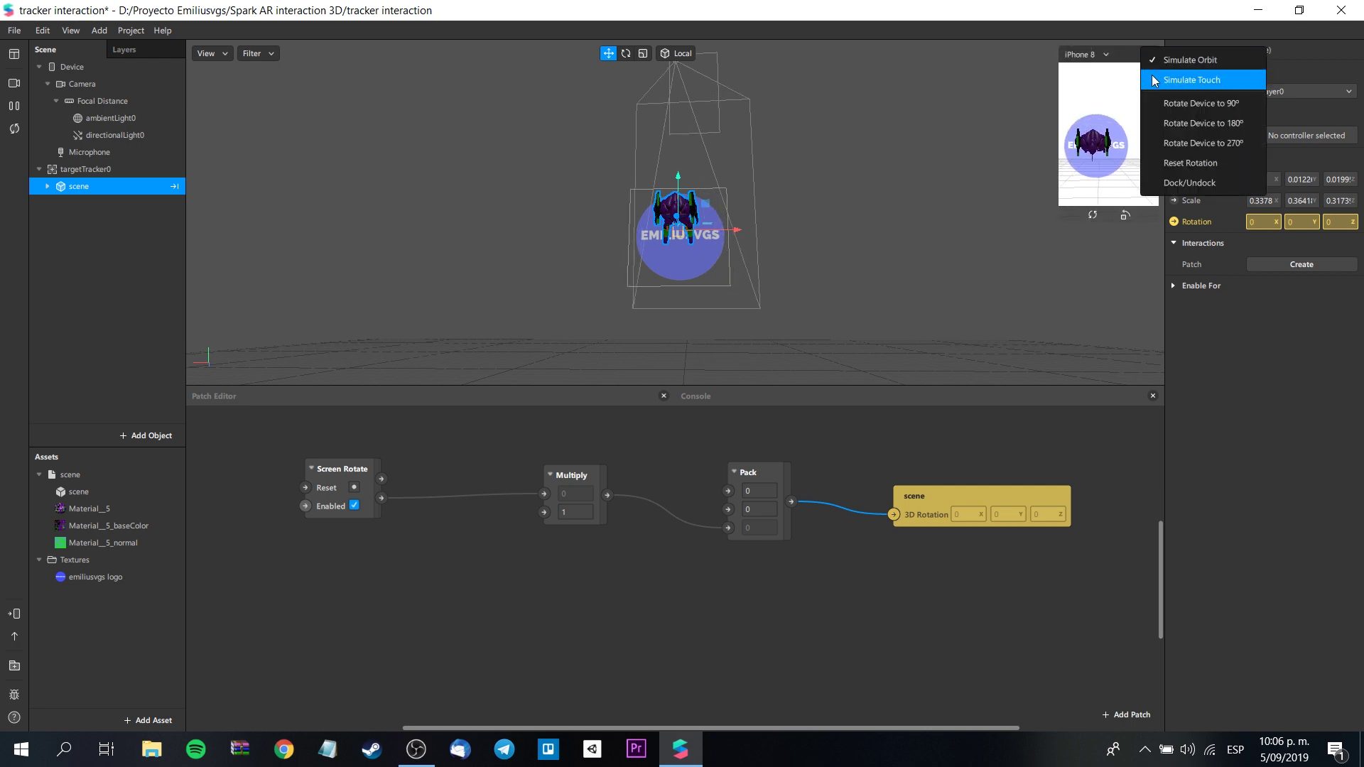
pyautogui.click(1172, 79)
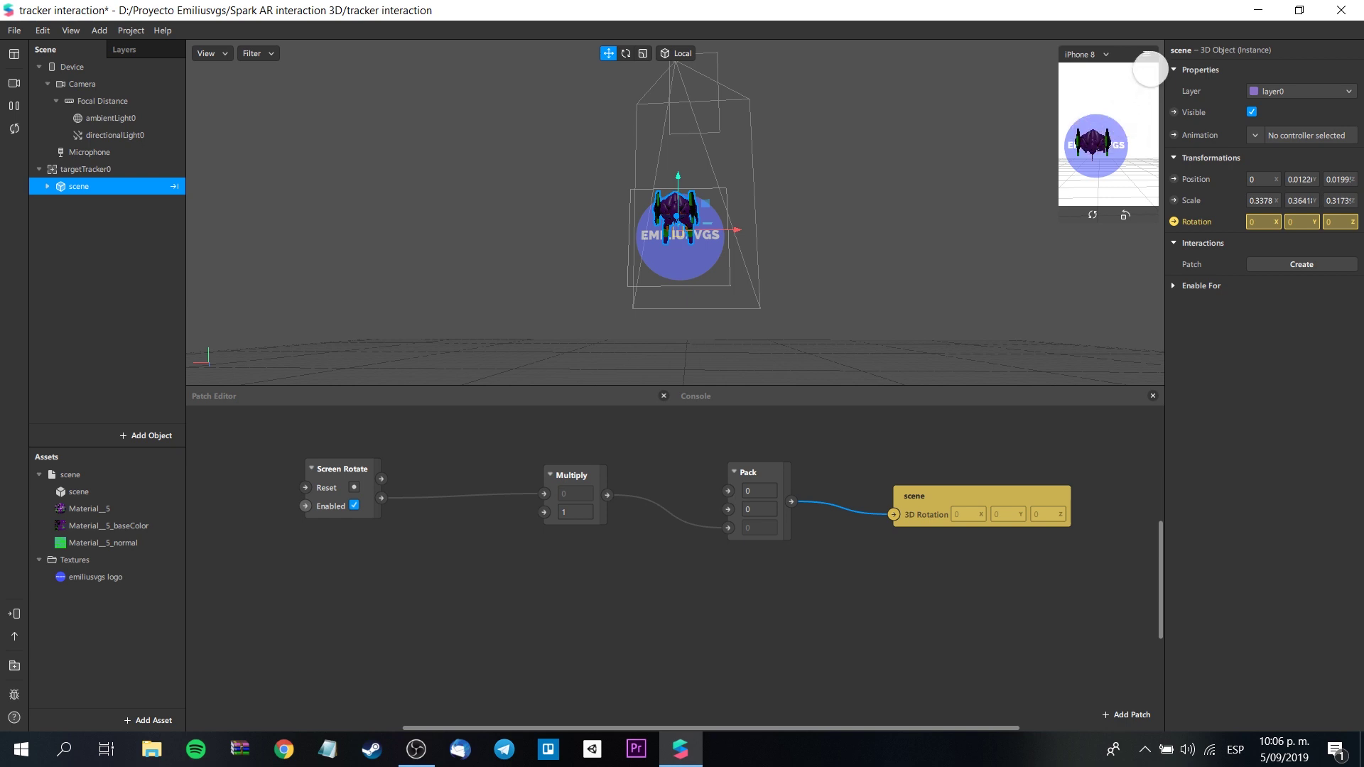
pyautogui.click(1146, 54)
pyautogui.click(1164, 74)
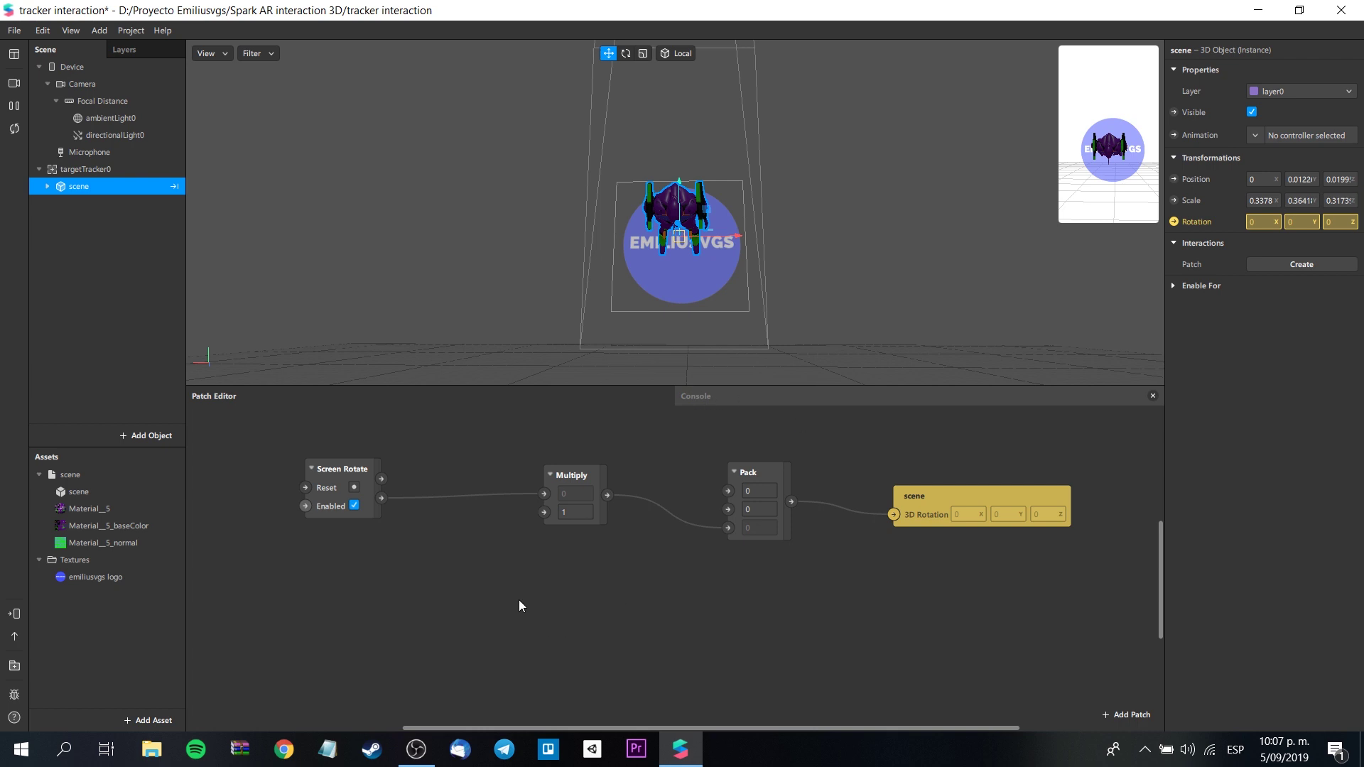
pyautogui.hotkey('ctrl', 's')
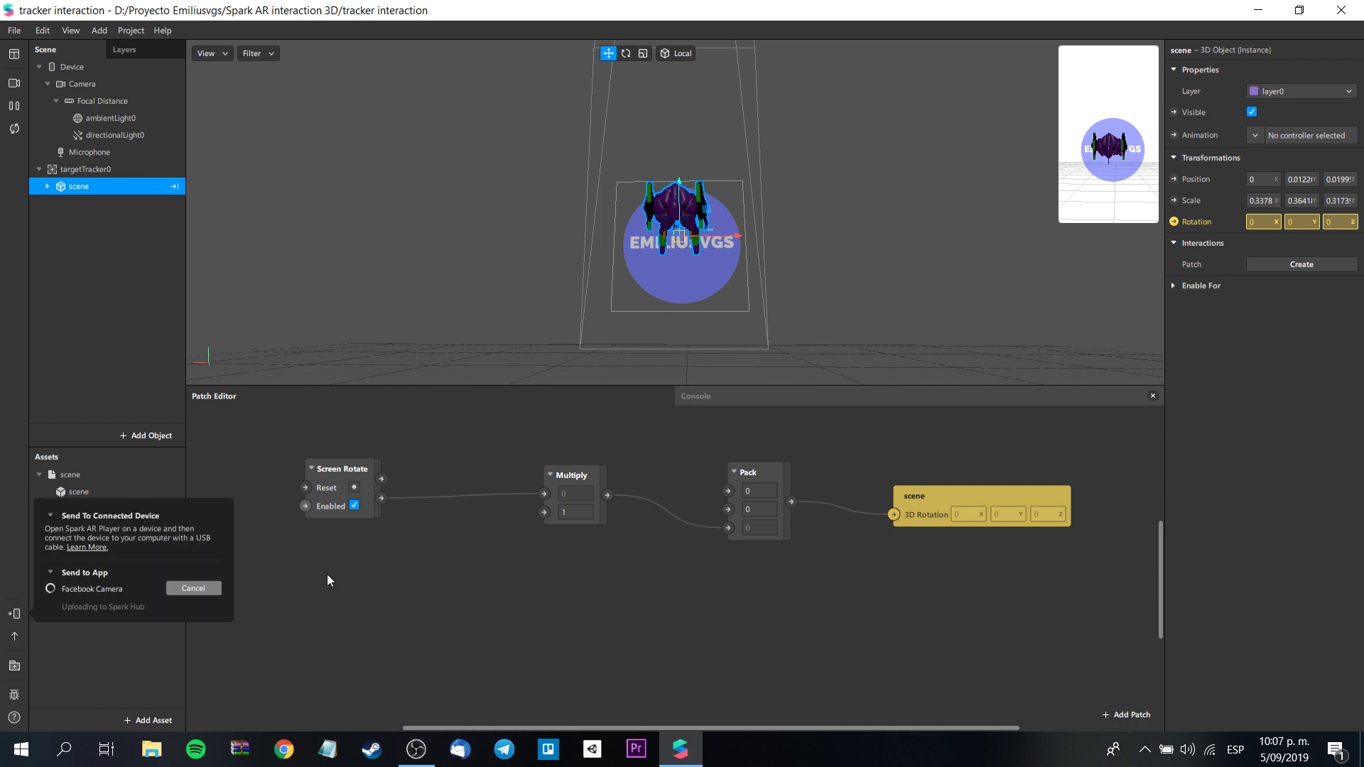
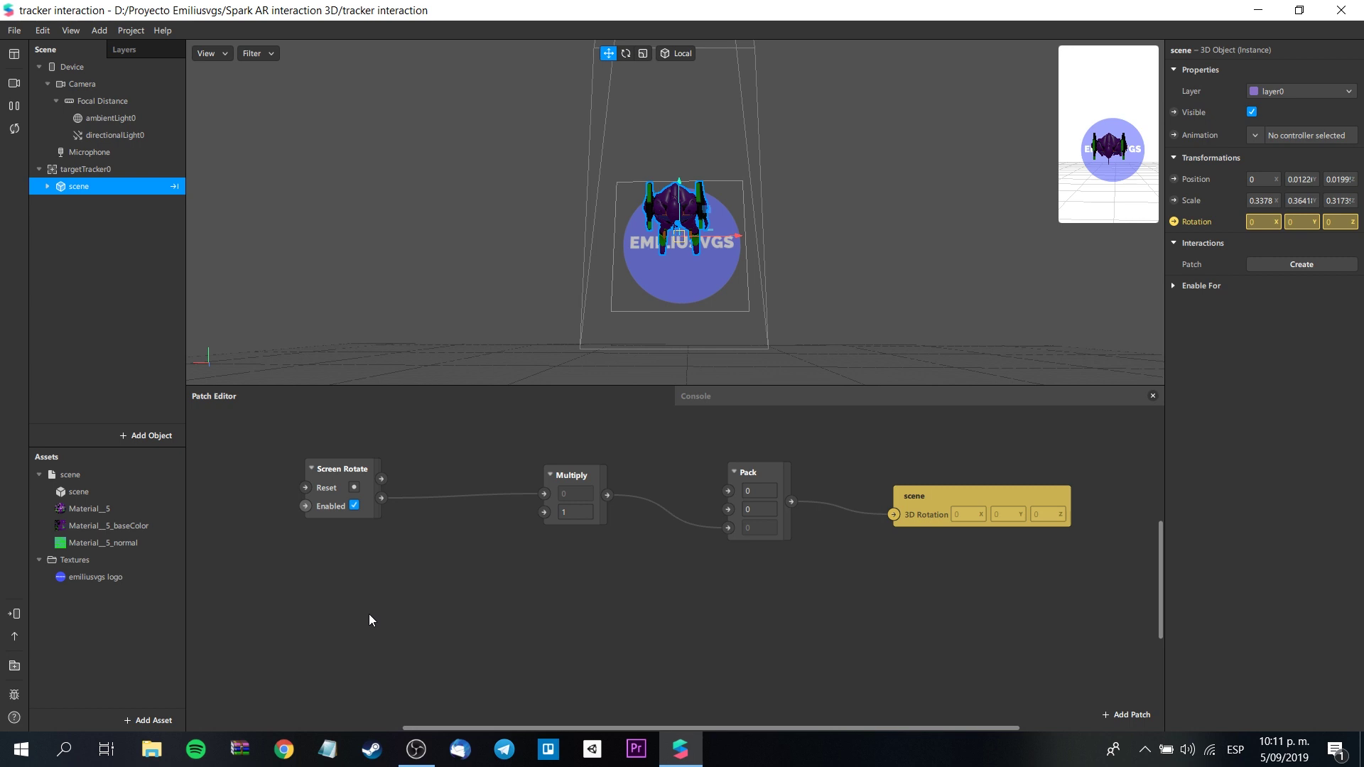
# Insert a Screen Pinch patch and place it below Screen Rotate.
pyautogui.doubleClick(360, 617)
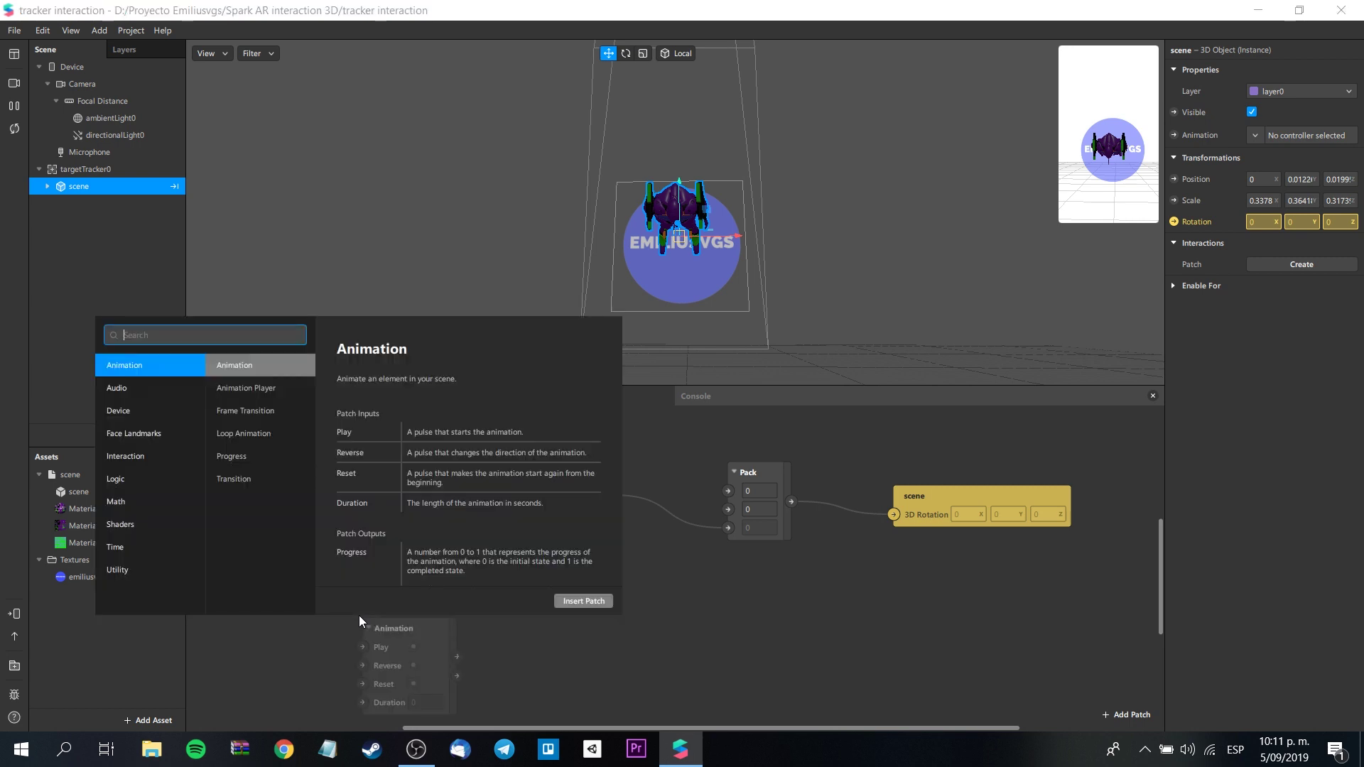
pyautogui.write('scre')
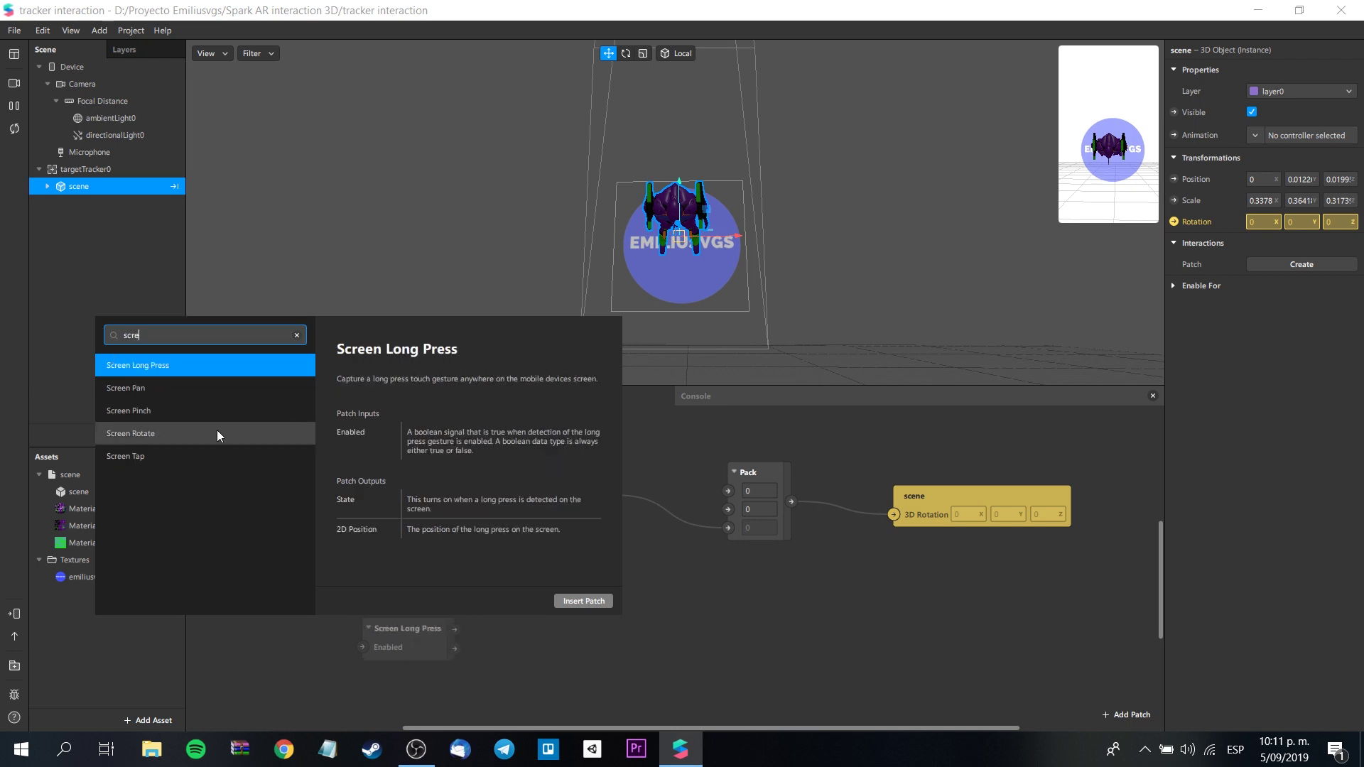
pyautogui.click(223, 418)
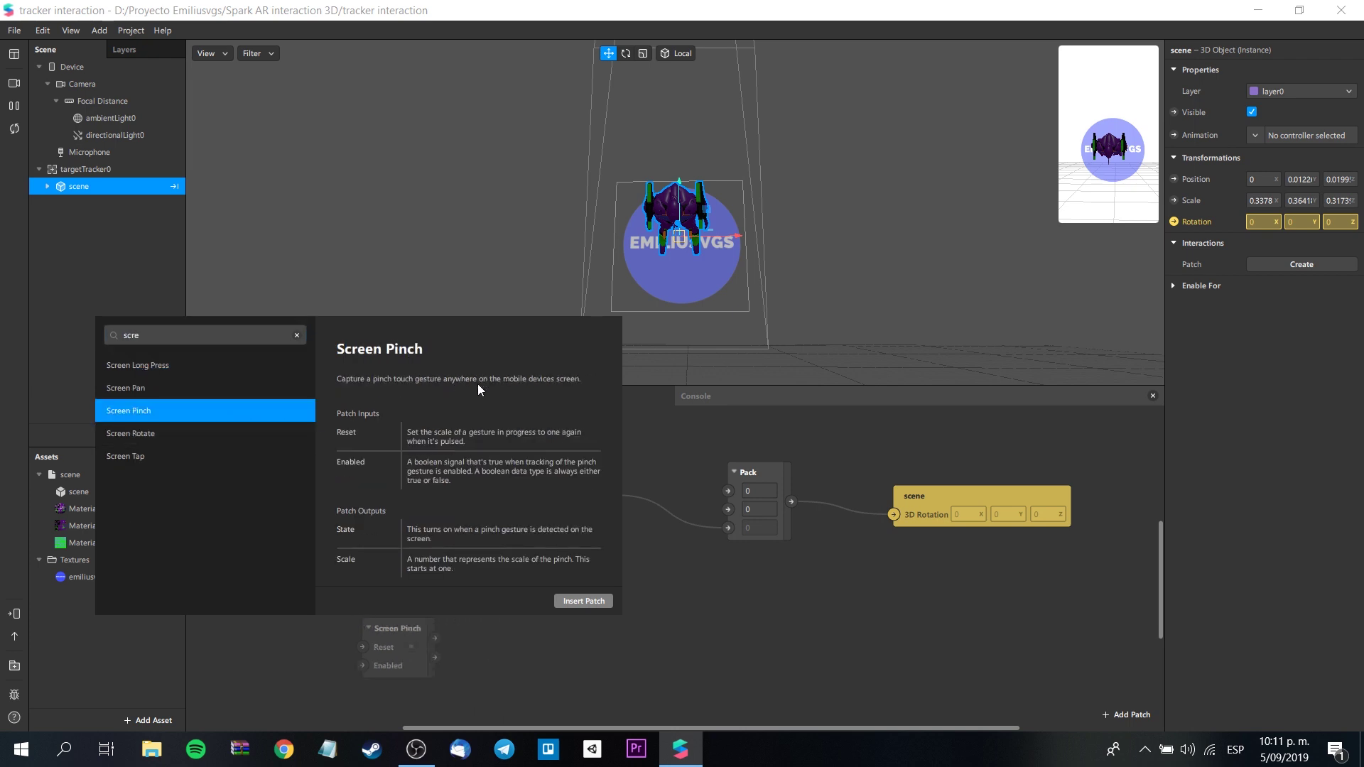
pyautogui.click(570, 602)
pyautogui.moveTo(398, 628); pyautogui.dragTo(332, 591)
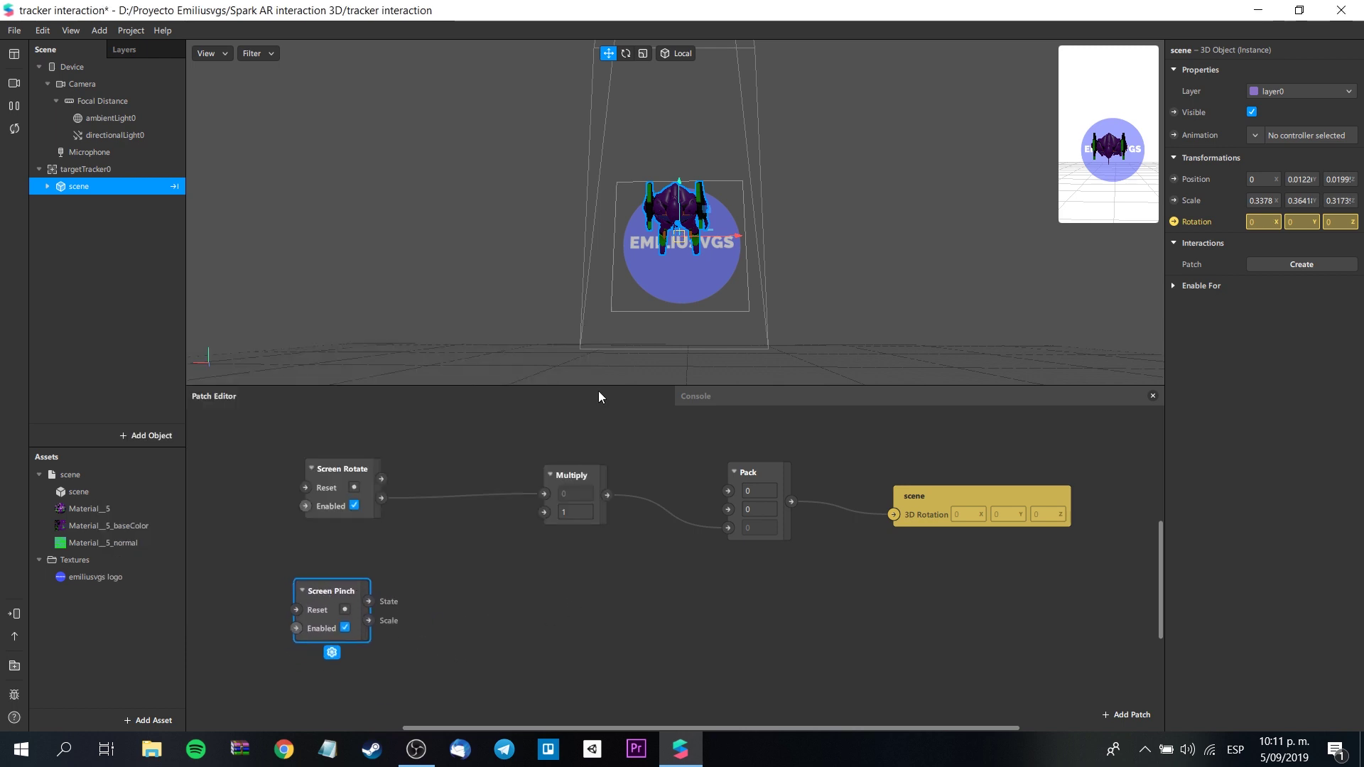
# Add a second Multiply patch beside Screen Pinch, then search the patch list for 'pack'.
pyautogui.rightClick(548, 613)
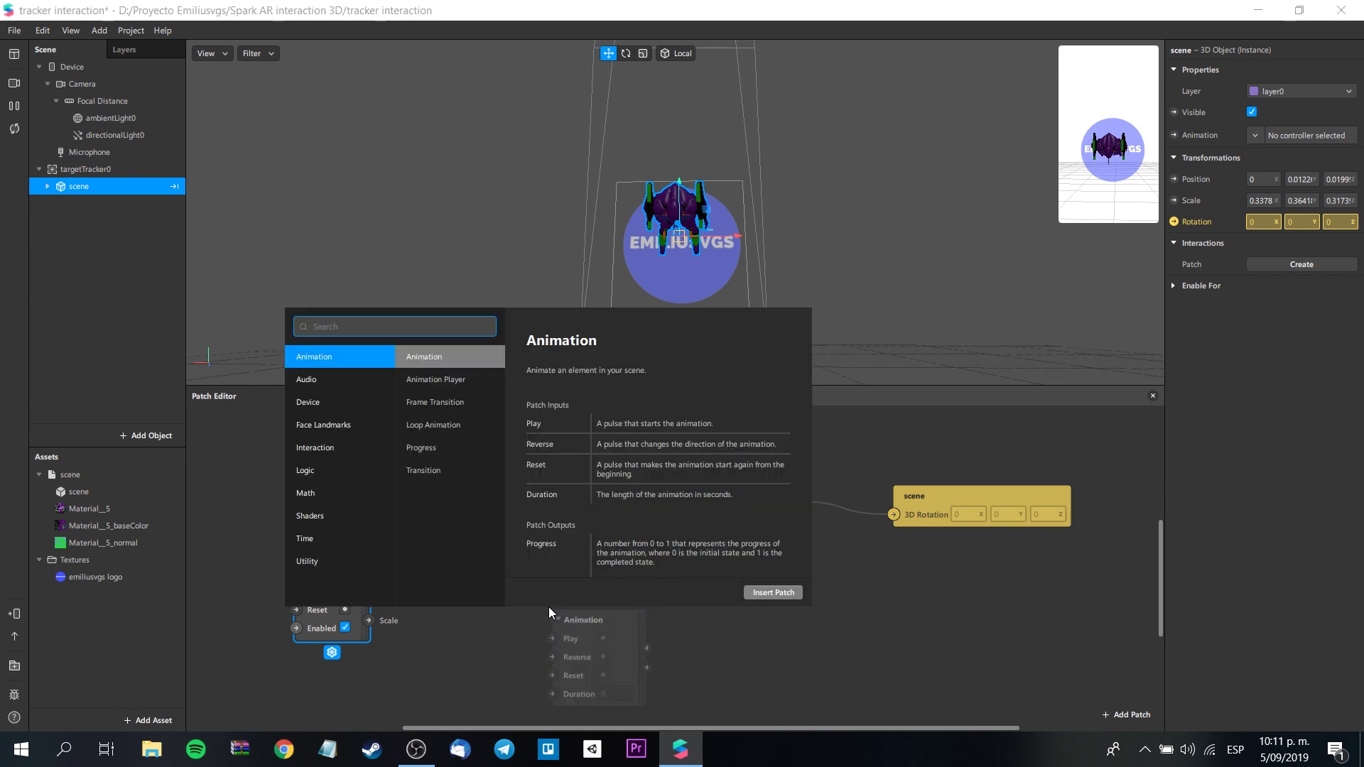
pyautogui.write('multi')
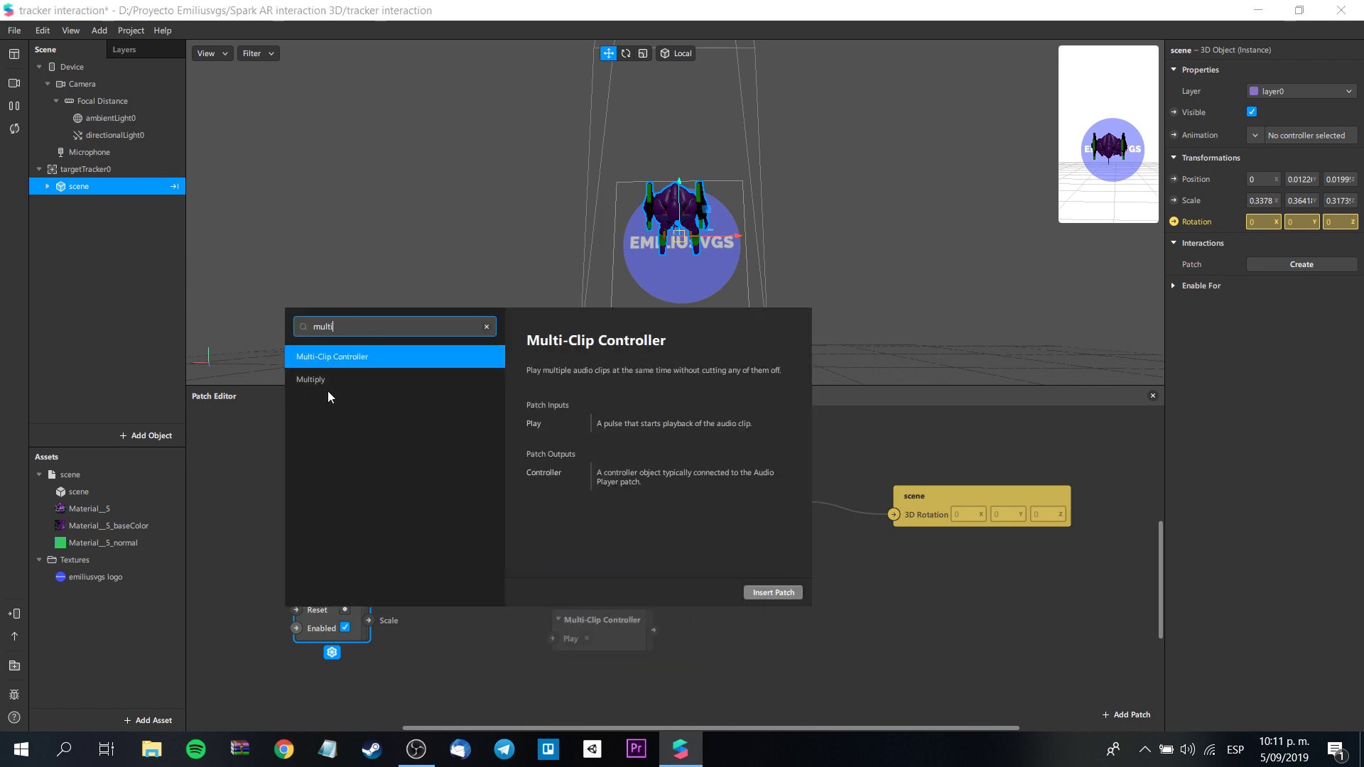
pyautogui.click(327, 384)
pyautogui.click(773, 593)
pyautogui.moveTo(574, 619); pyautogui.dragTo(563, 598)
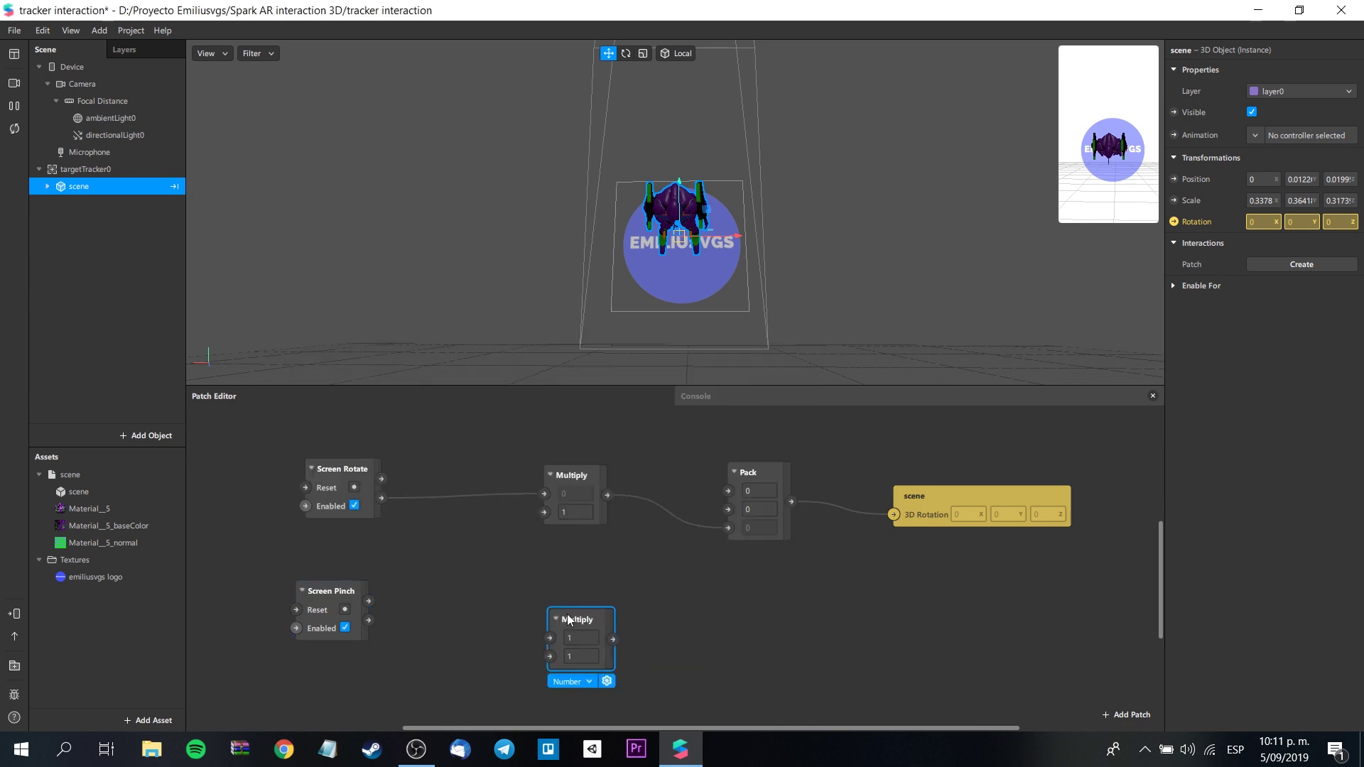
pyautogui.click(729, 607)
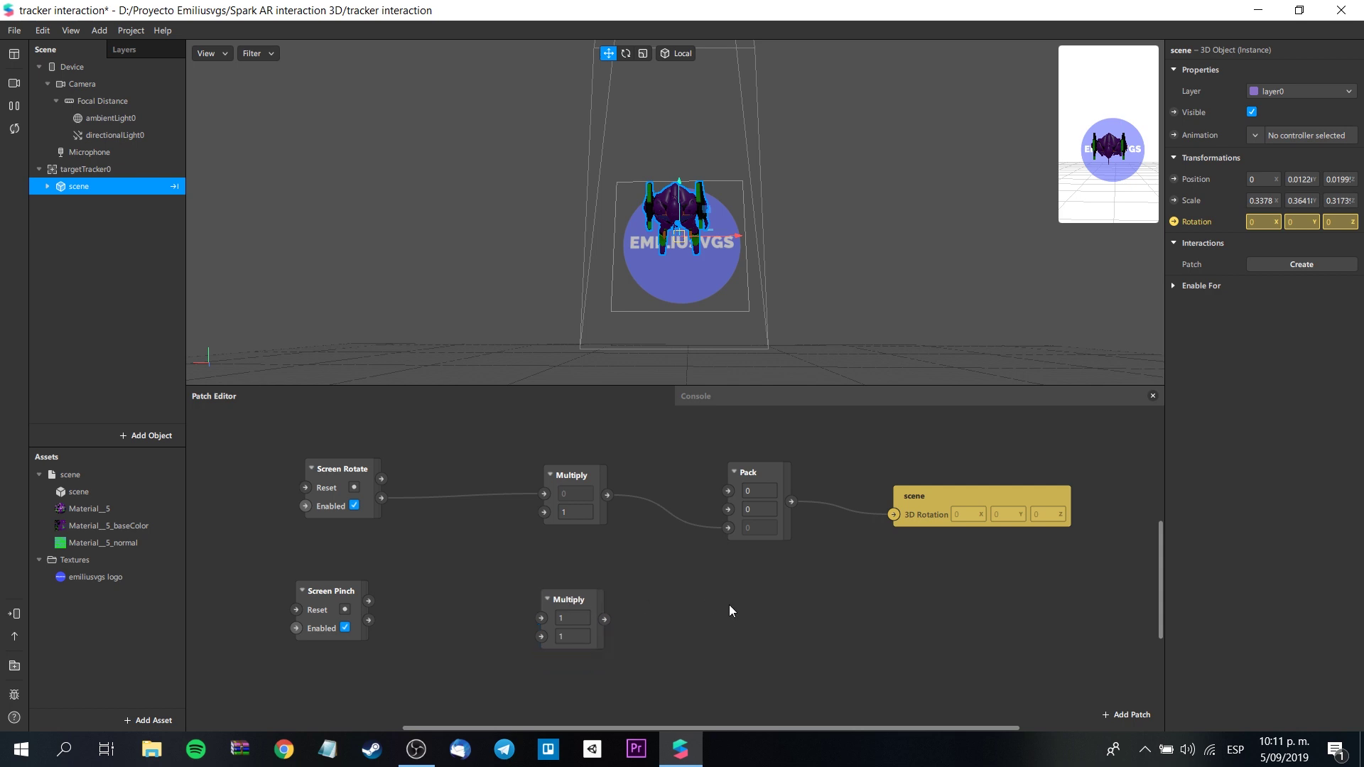
pyautogui.doubleClick(729, 607)
pyautogui.write('pack')
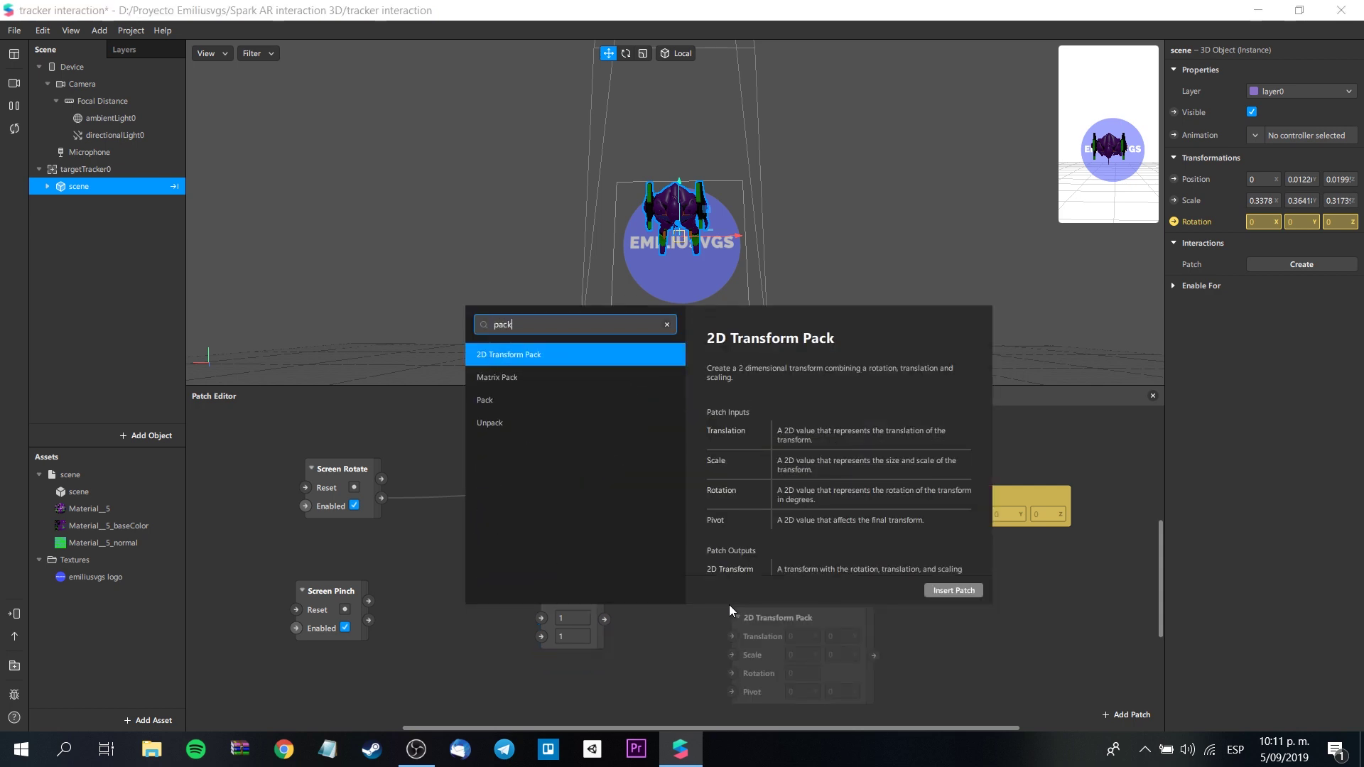
# Insert a Pack patch after Multiply and place the scene's 3D Scale patch right of it.
pyautogui.click(544, 402)
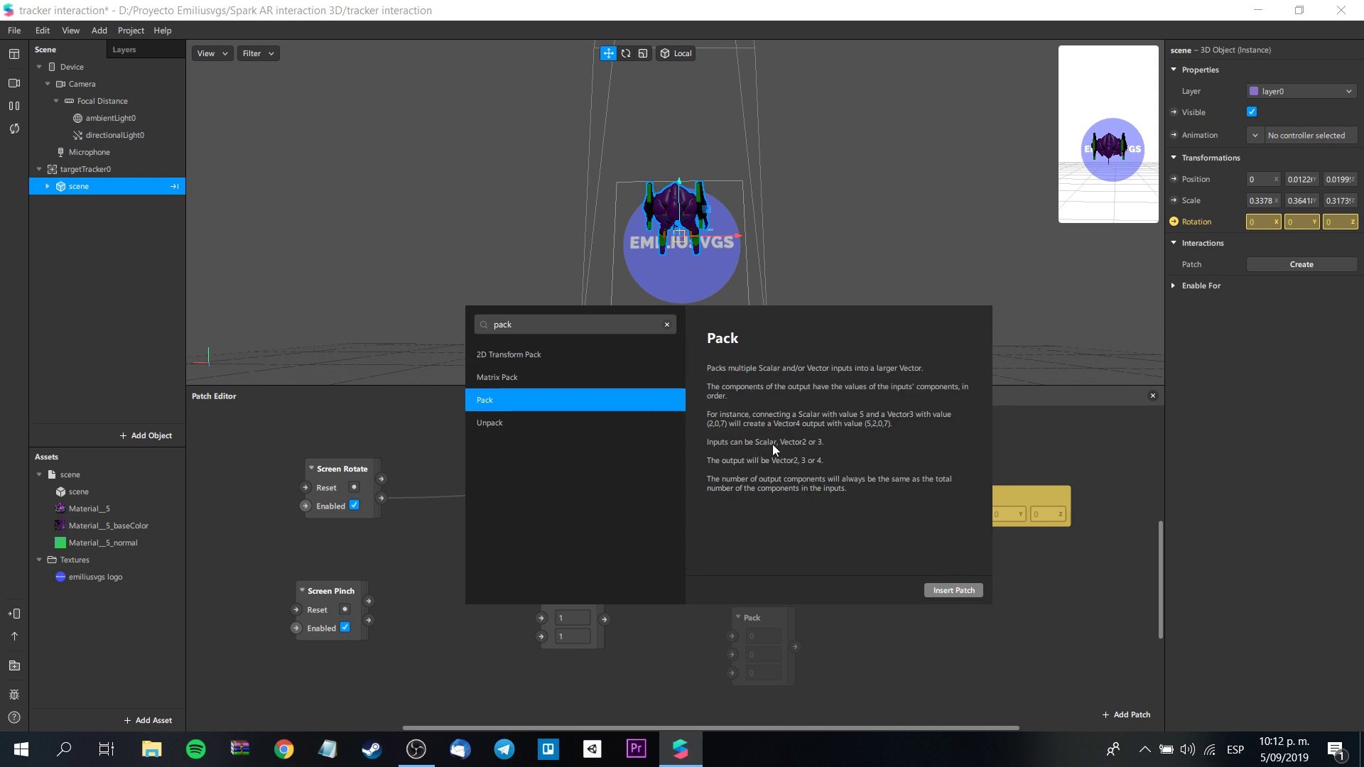
pyautogui.click(954, 592)
pyautogui.moveTo(782, 620); pyautogui.dragTo(774, 606)
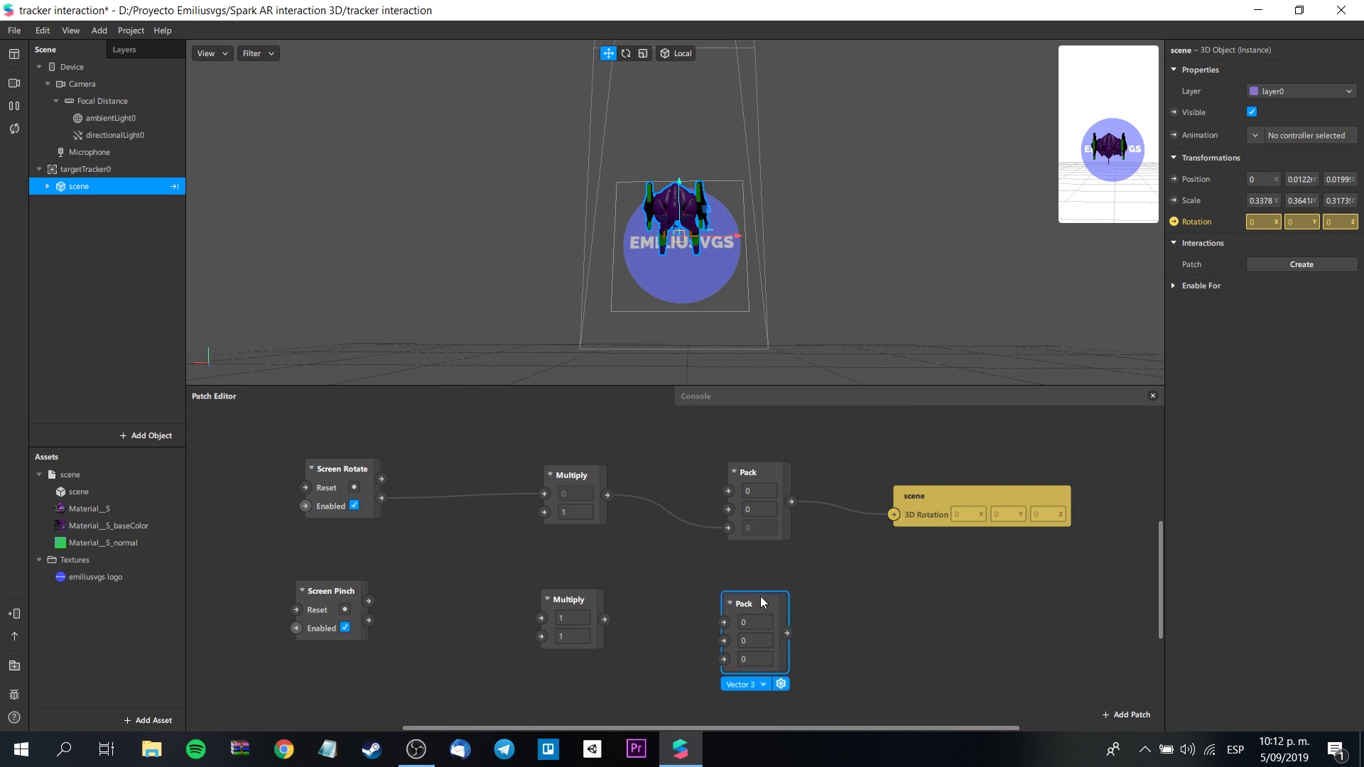
pyautogui.click(866, 607)
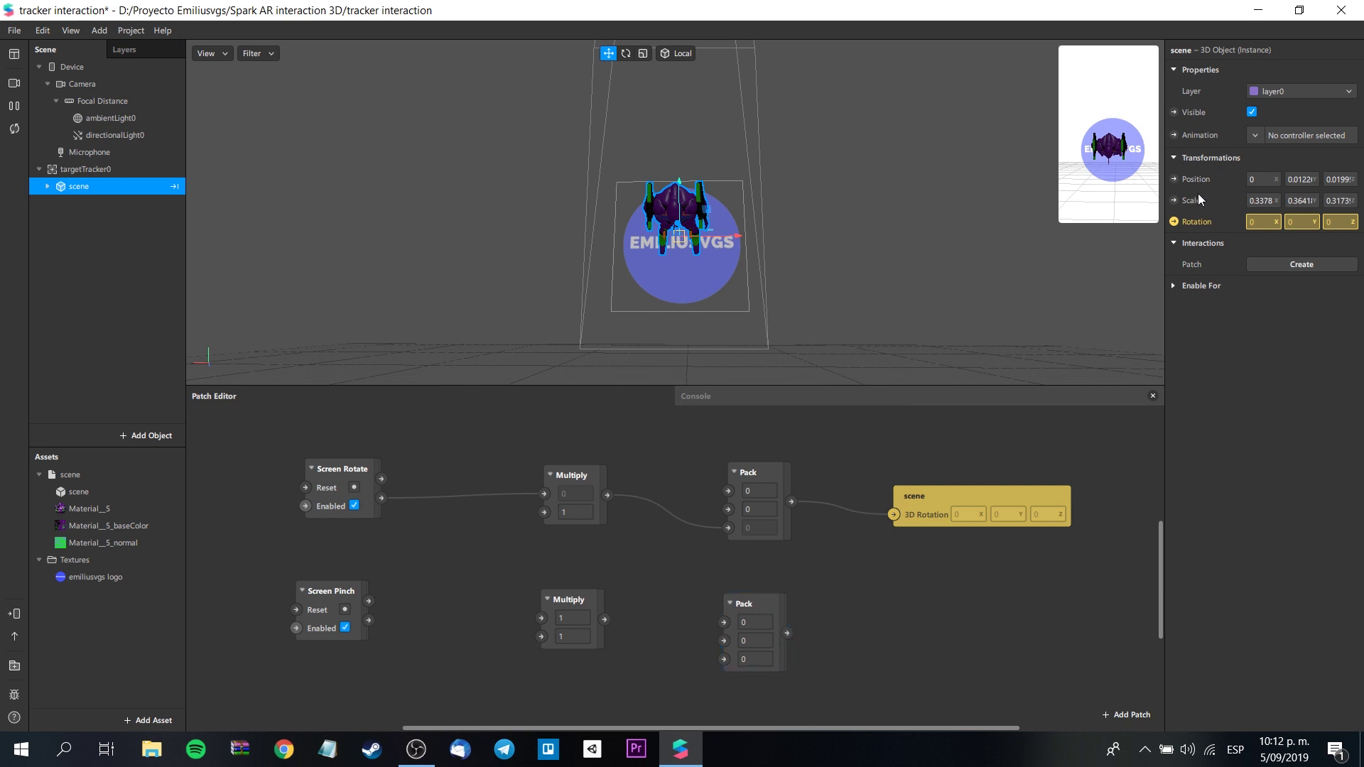
pyautogui.click(1174, 201)
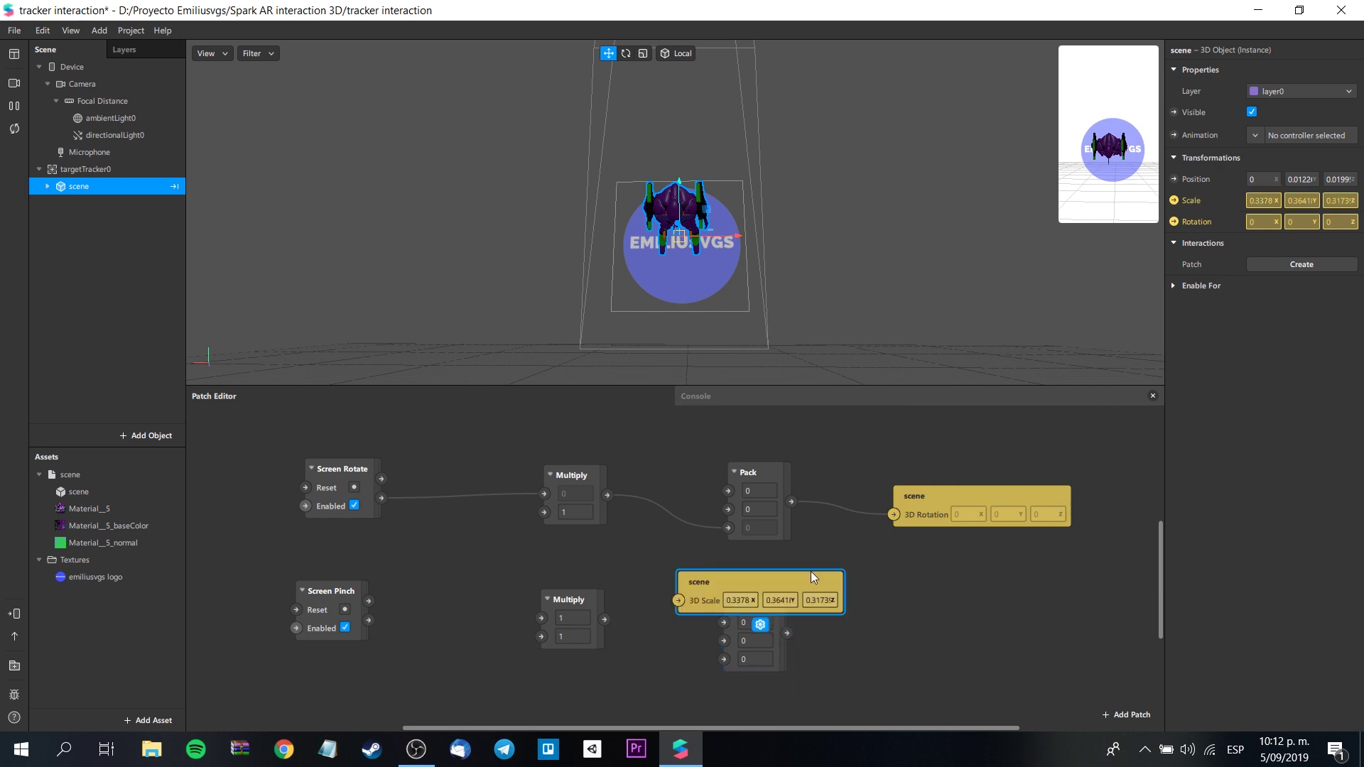
pyautogui.moveTo(812, 572); pyautogui.dragTo(1031, 609)
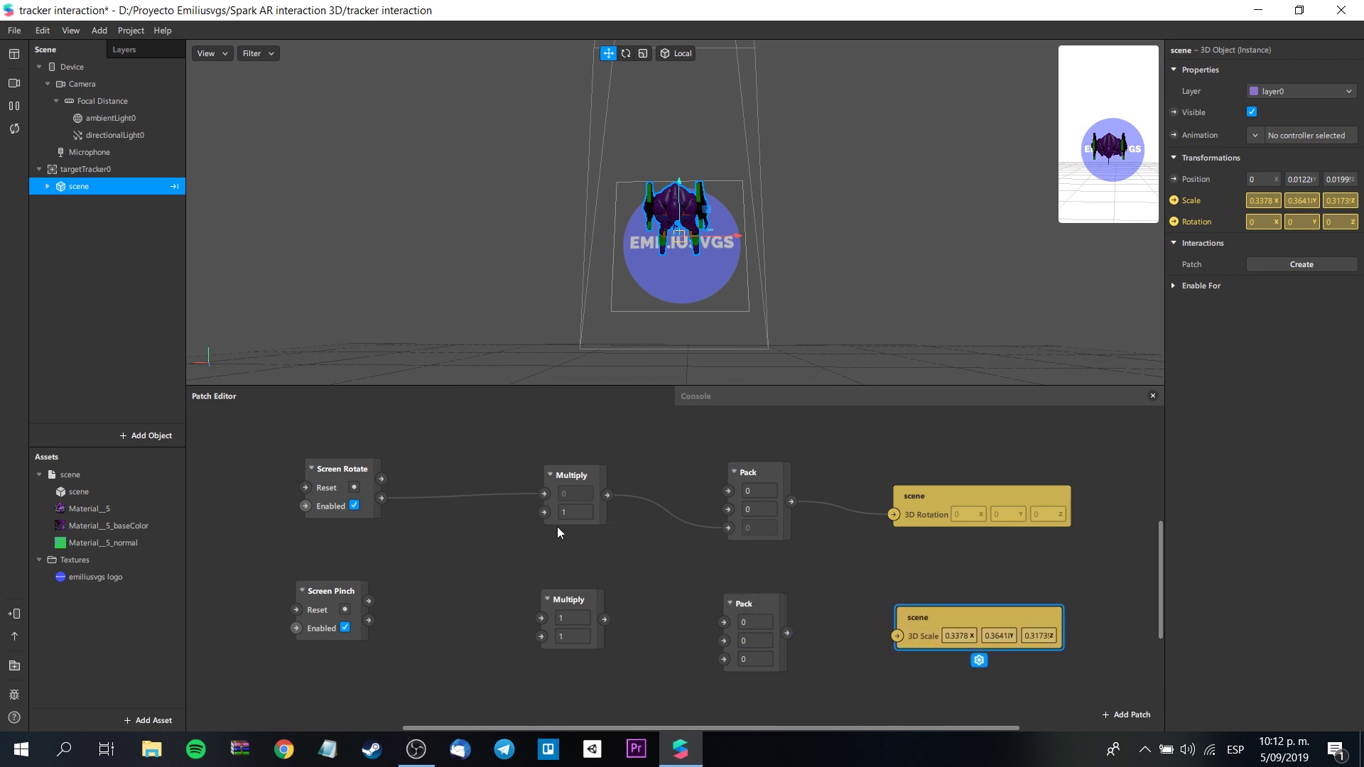
# Wire Screen Pinch Scale to Multiply, Multiply to Pack's third input, and Pack to 3D Scale.
pyautogui.moveTo(370, 621); pyautogui.dragTo(559, 620)
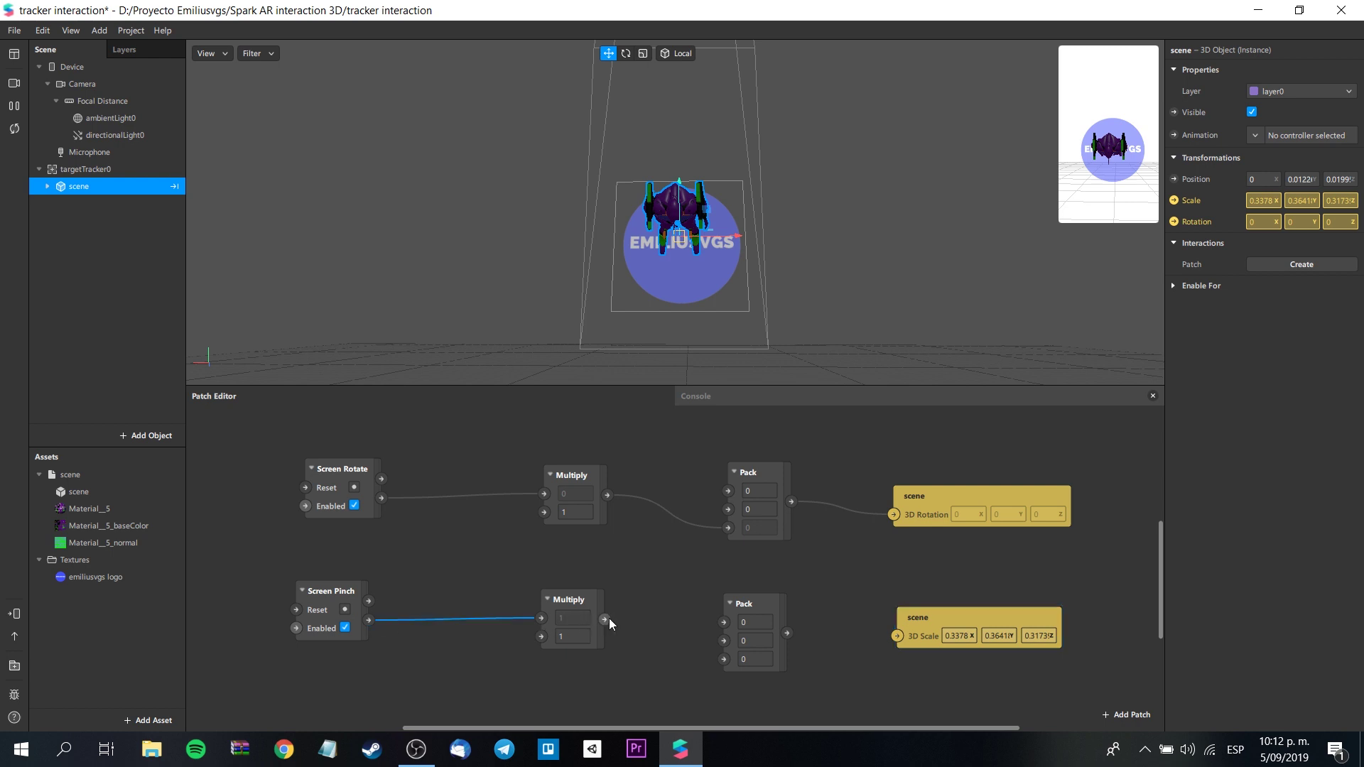
pyautogui.moveTo(606, 619); pyautogui.dragTo(724, 660)
pyautogui.moveTo(788, 633); pyautogui.dragTo(898, 637)
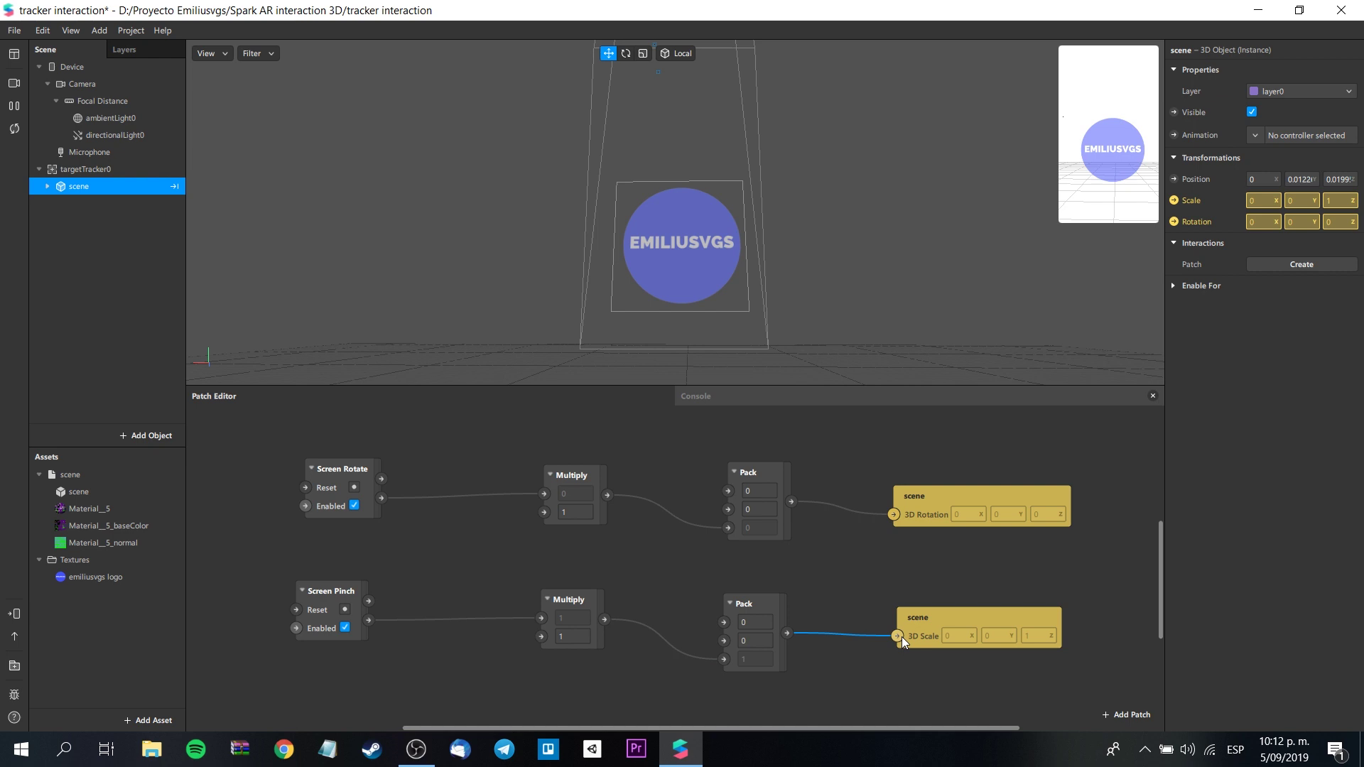
# Delete the Multiply-to-Pack wire and set Pack's third and second inputs to 0.3.
pyautogui.click(710, 661)
pyautogui.press('Delete')
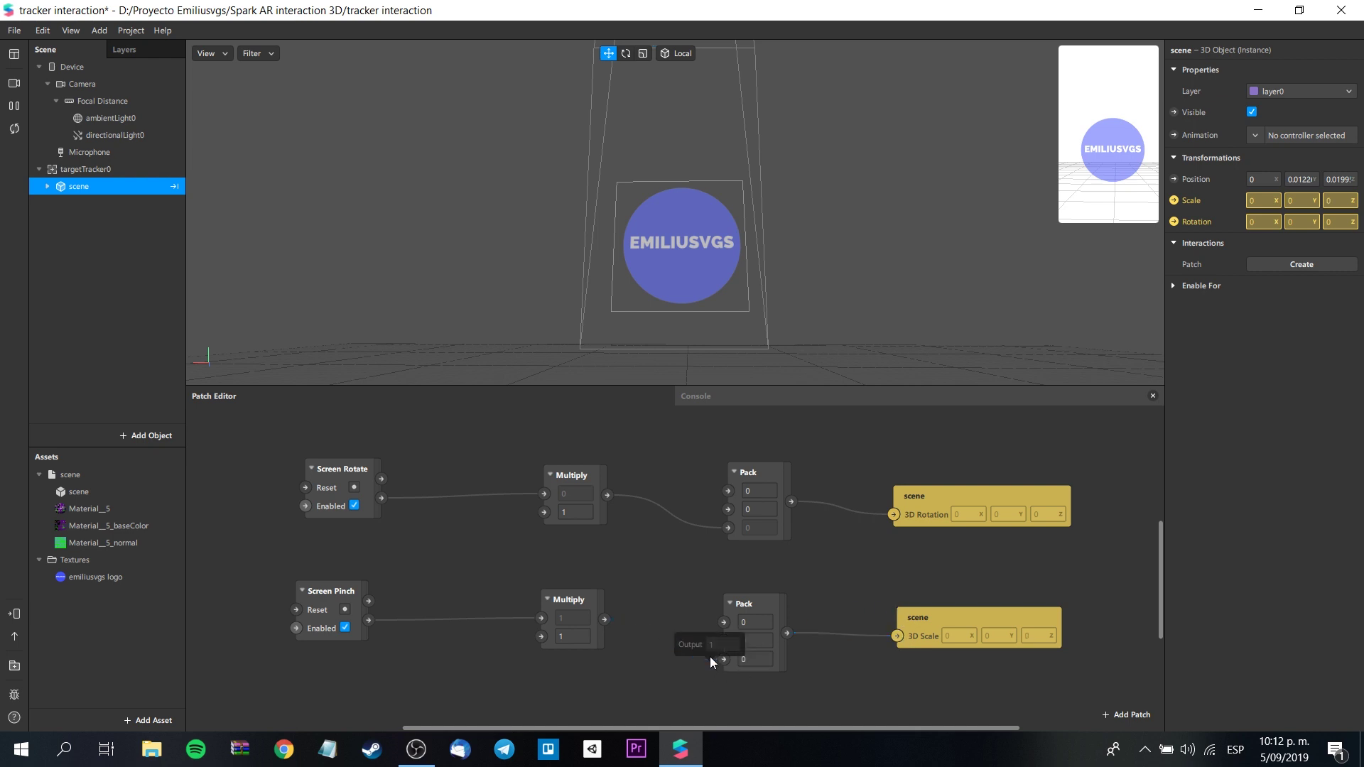
pyautogui.click(753, 654)
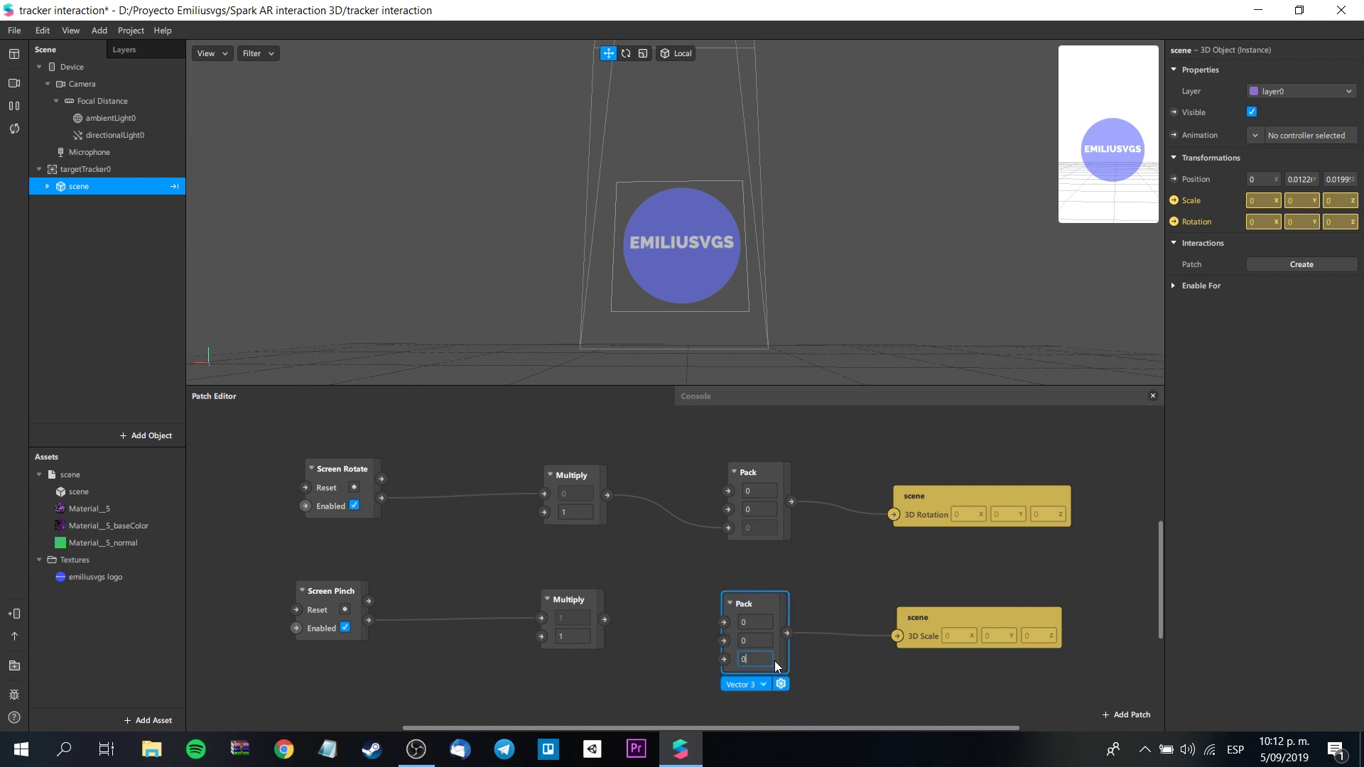
pyautogui.write('.3')
pyautogui.click(764, 639)
pyautogui.write('.3')
pyautogui.press('Return')
# Set Pack's first input to 0.3 and re-enter 0.3 in its second input.
pyautogui.click(754, 622)
pyautogui.write('.3')
pyautogui.press('Return')
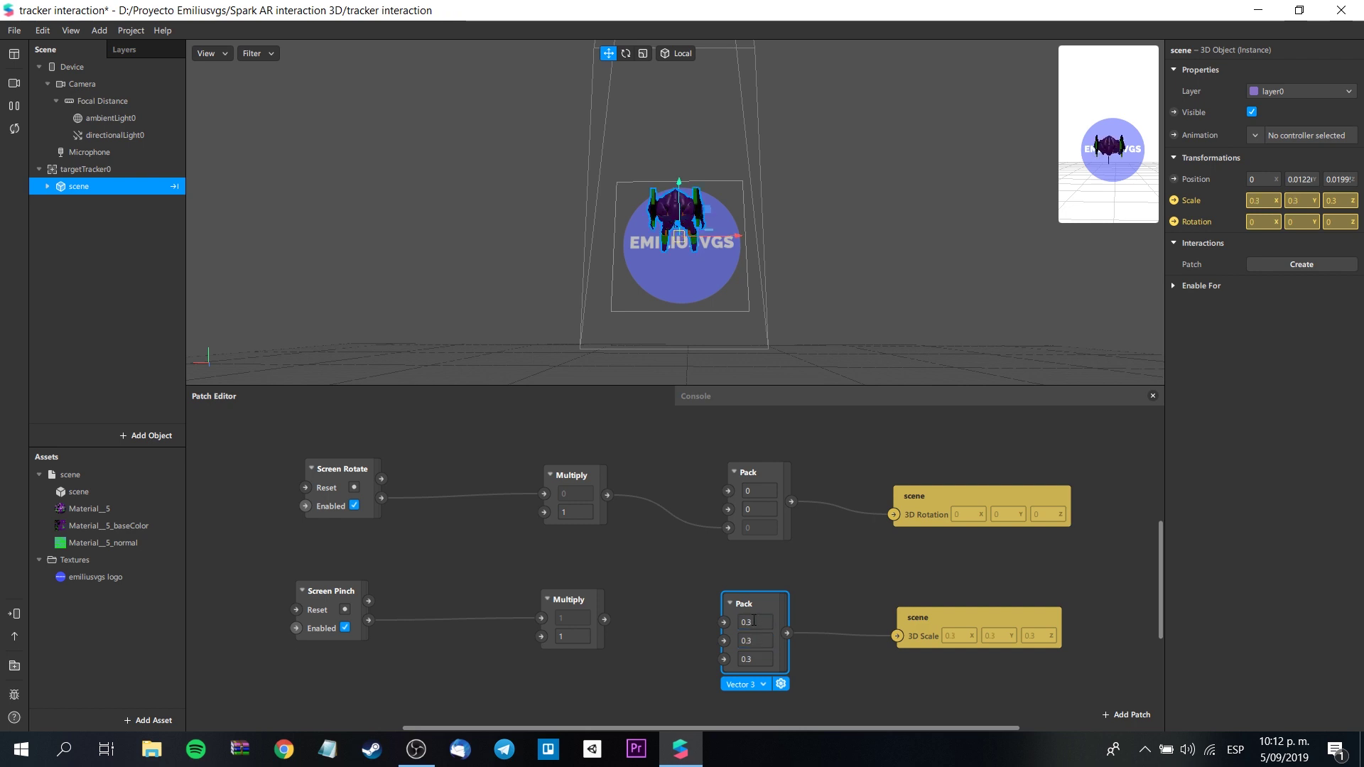
pyautogui.click(675, 623)
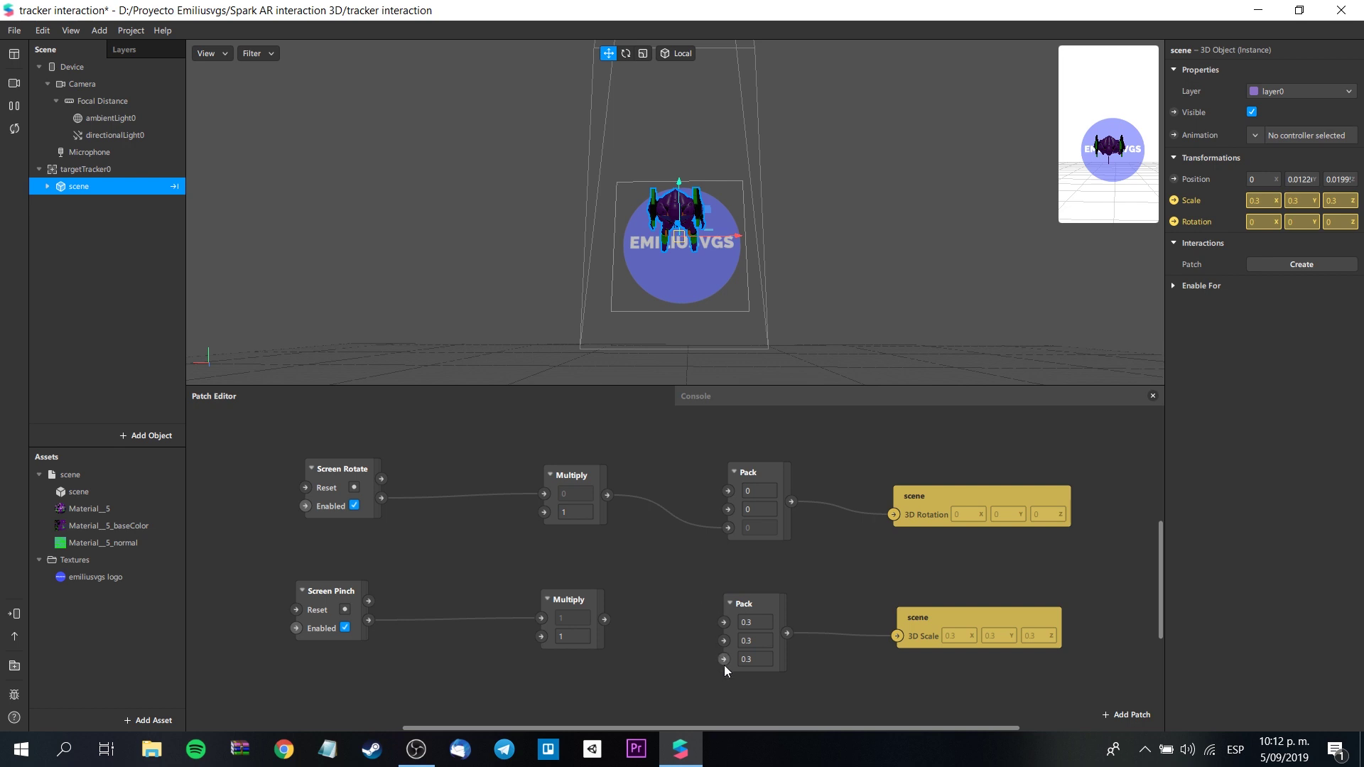
pyautogui.click(758, 622)
pyautogui.click(769, 641)
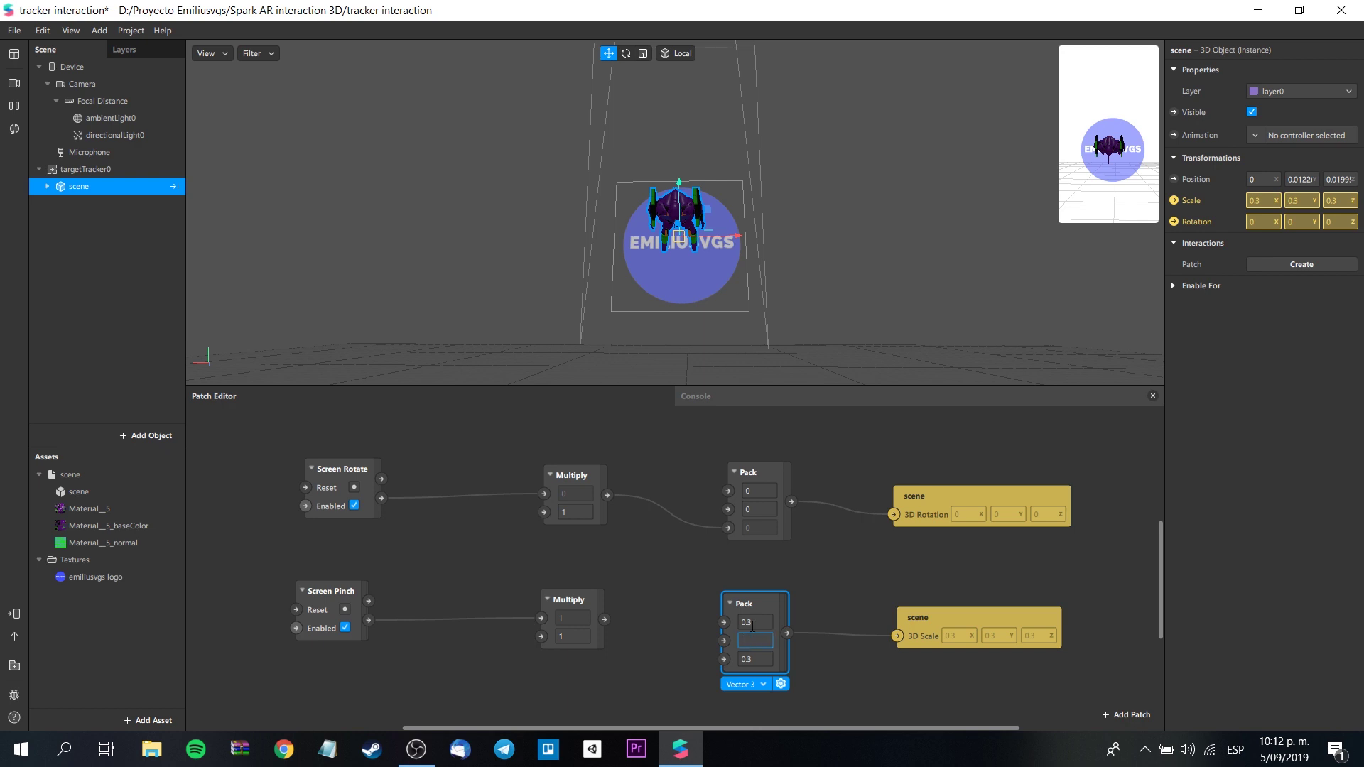
pyautogui.write('0.3')
pyautogui.click(678, 640)
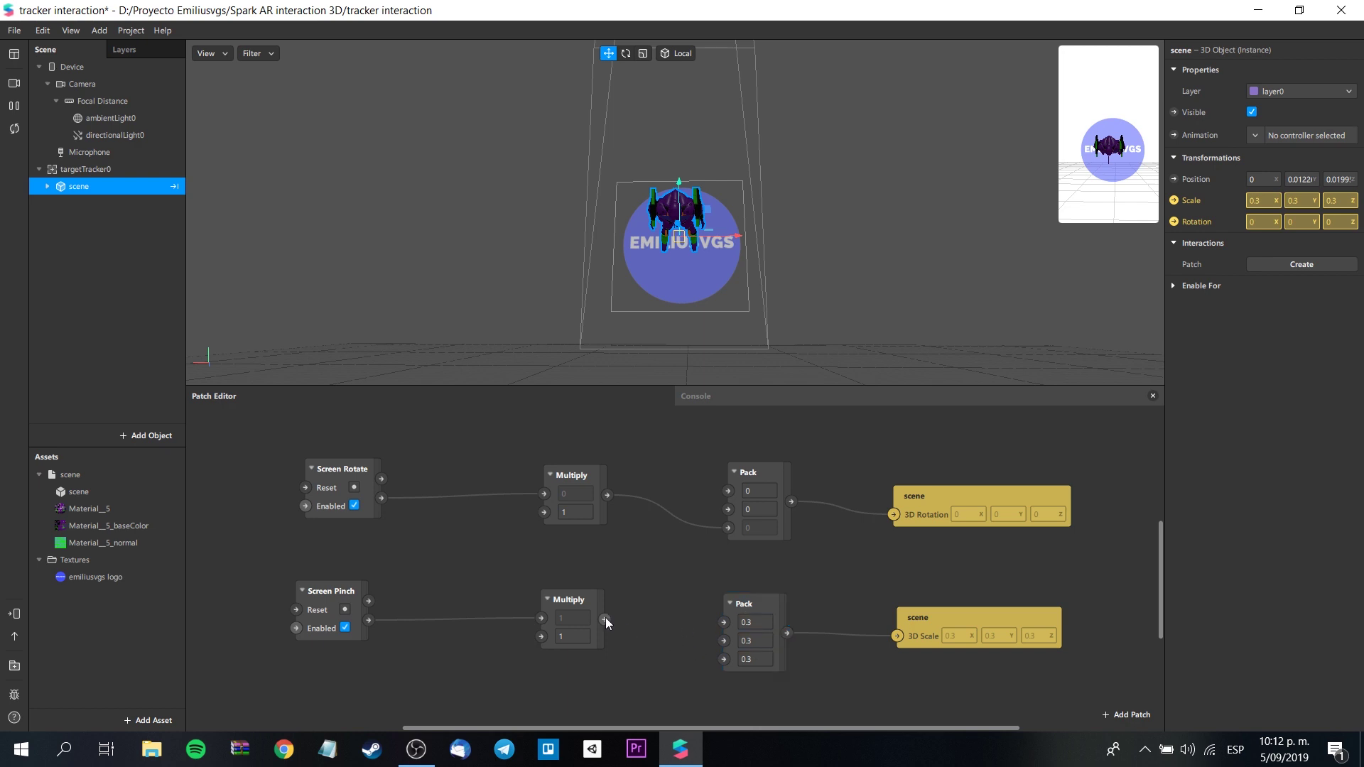
# Connect Multiply's output to all three Pack inputs.
pyautogui.moveTo(606, 618); pyautogui.dragTo(728, 624)
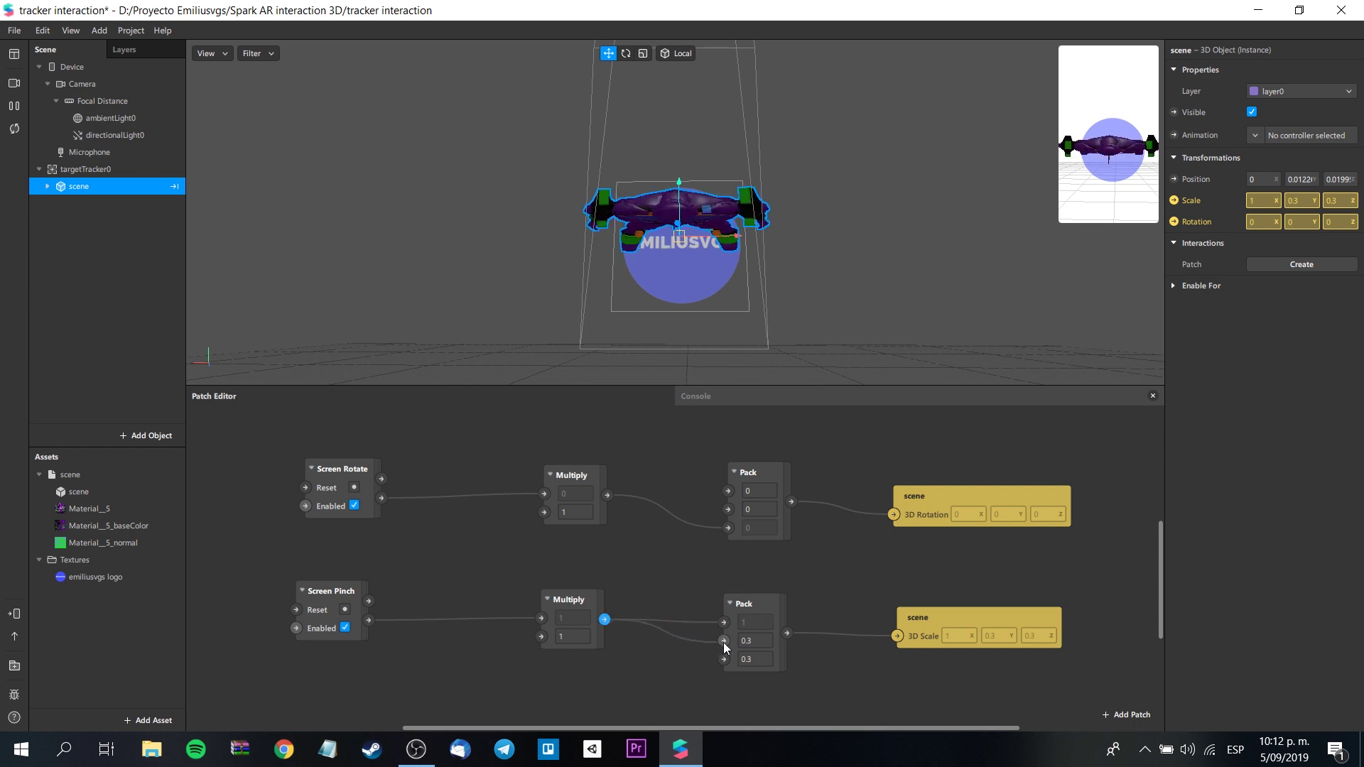
pyautogui.moveTo(709, 645); pyautogui.dragTo(726, 641)
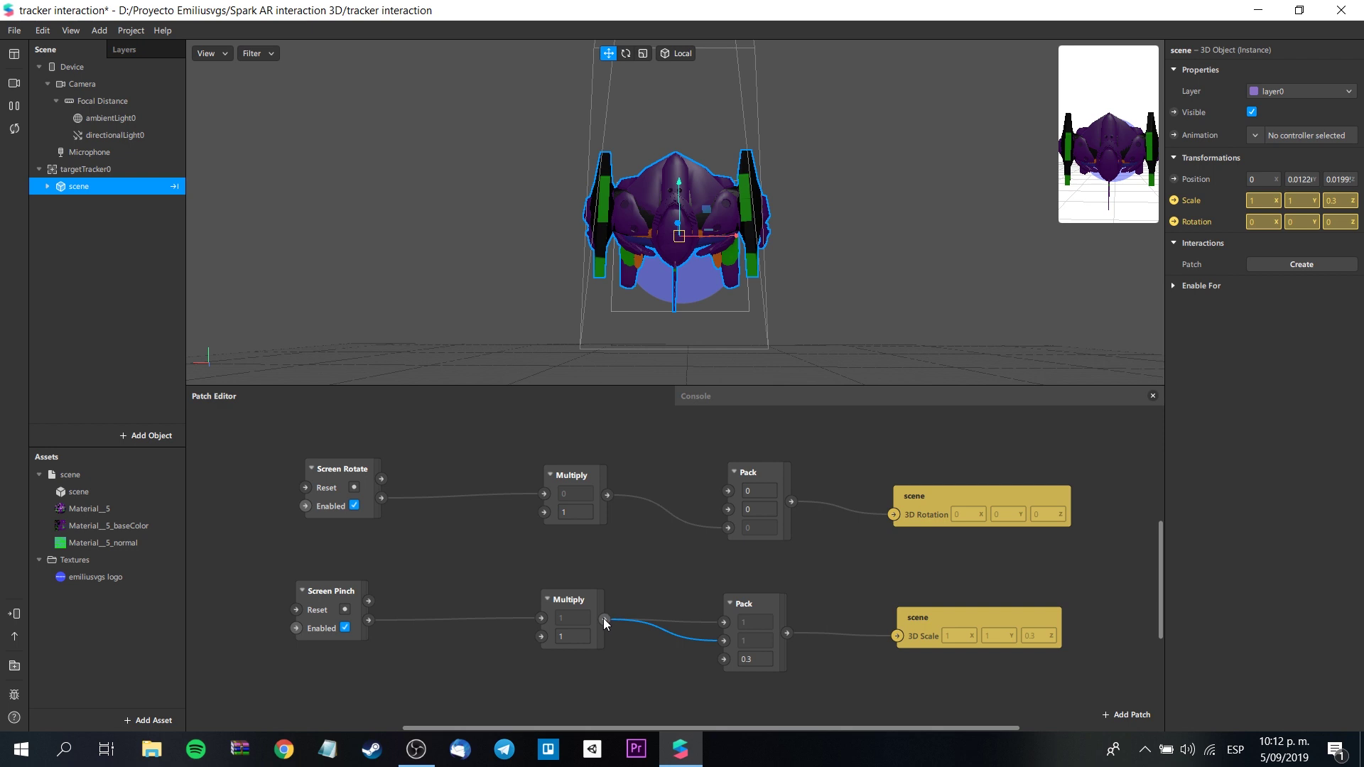
pyautogui.moveTo(604, 619); pyautogui.dragTo(727, 662)
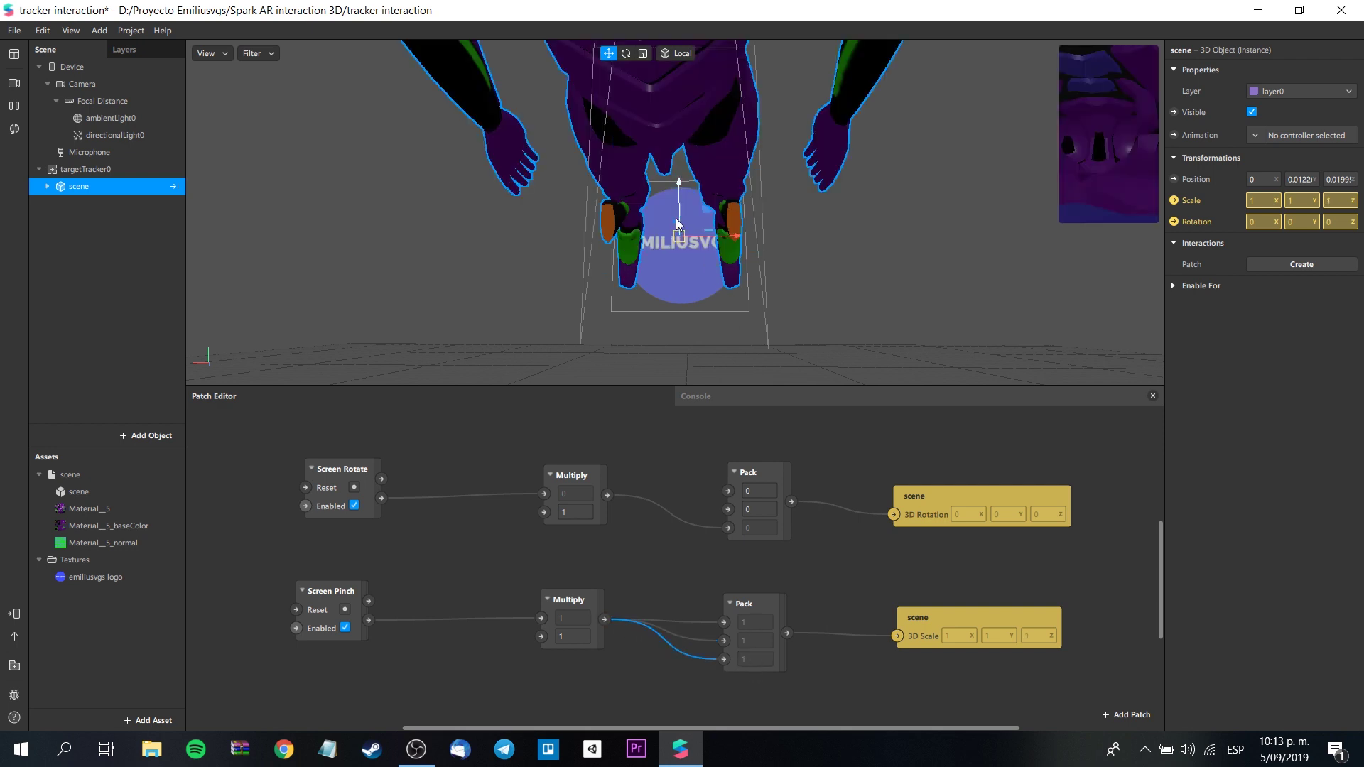
# Zoom and orbit the viewport to inspect the full-size model and ground.
pyautogui.scroll(-3, 677, 223)
pyautogui.scroll(-3, 677, 222)
pyautogui.scroll(5, 676, 223)
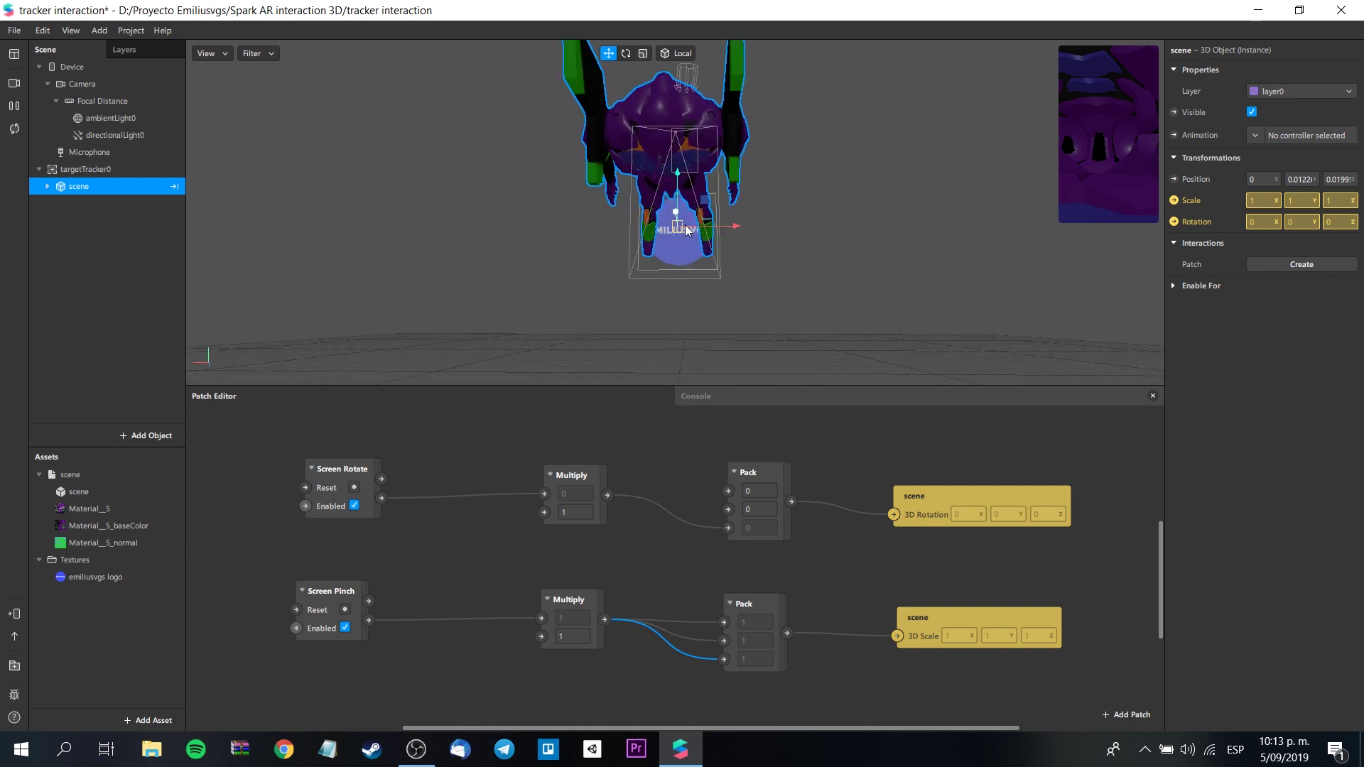
pyautogui.moveTo(676, 223)
pyautogui.mouseDown()
pyautogui.moveTo(757, 142)
pyautogui.moveTo(774, 96)
pyautogui.moveTo(758, 287)
pyautogui.moveTo(688, 291)
pyautogui.moveTo(662, 228)
pyautogui.moveTo(736, 199)
pyautogui.moveTo(770, 156)
pyautogui.moveTo(769, 73)
pyautogui.mouseUp()
pyautogui.scroll(-3, 810, 145)
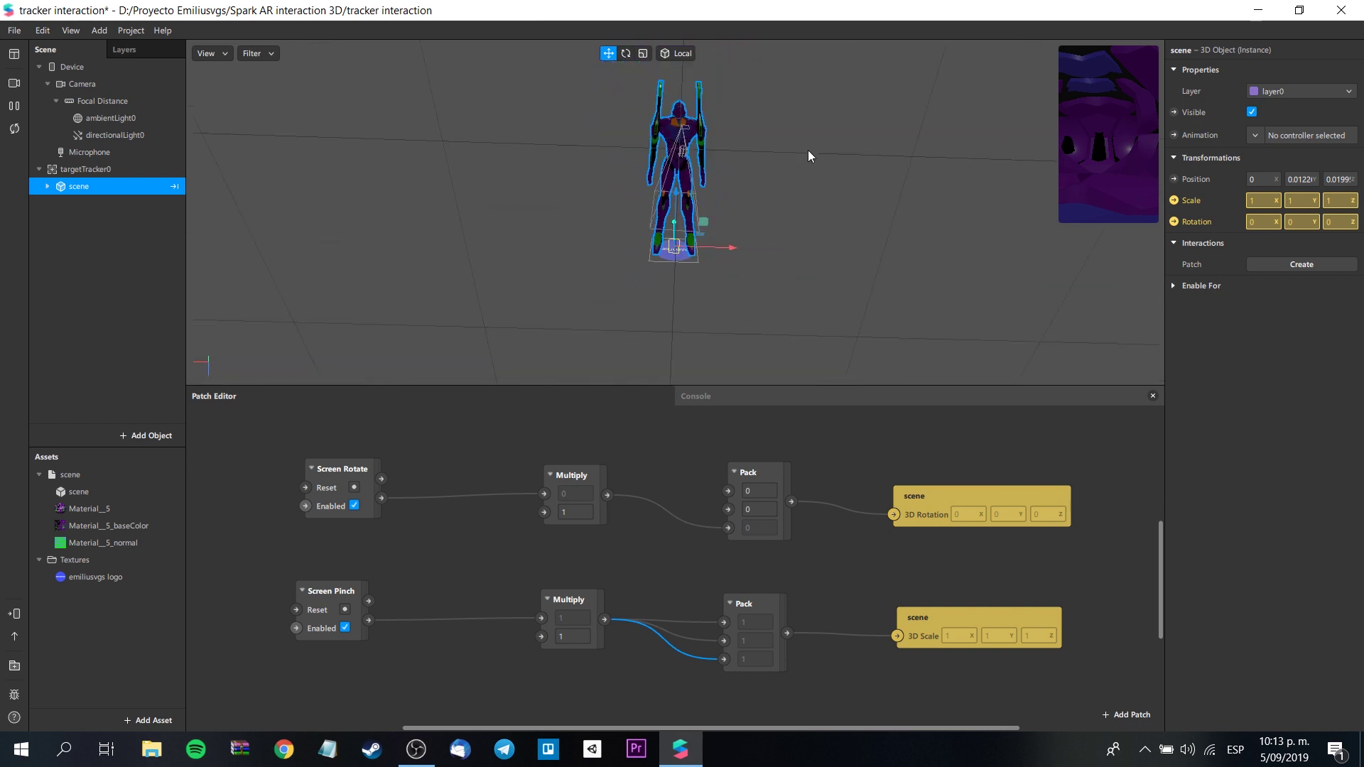
pyautogui.moveTo(808, 150); pyautogui.dragTo(844, 194)
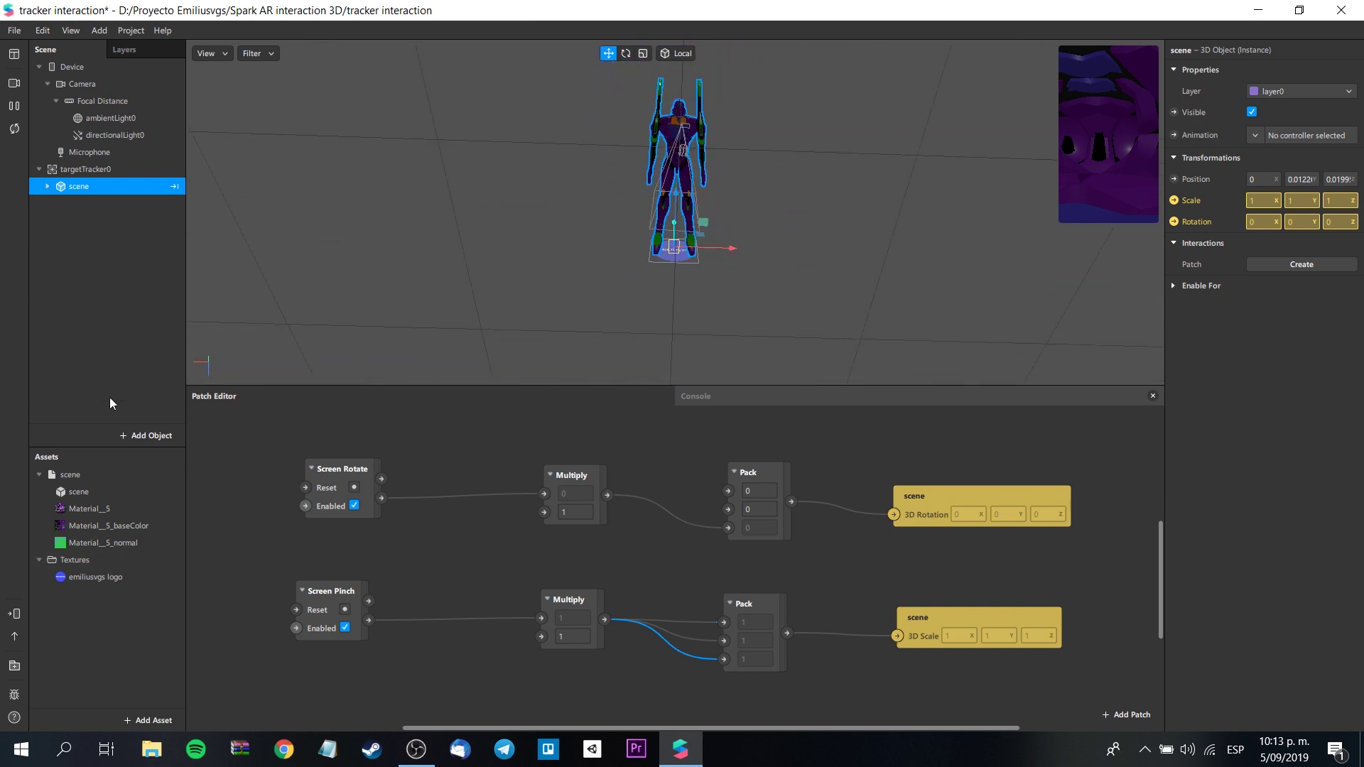
# Deselect the wire and send the effect to Facebook Camera for phone testing.
pyautogui.click(471, 441)
pyautogui.click(24, 615)
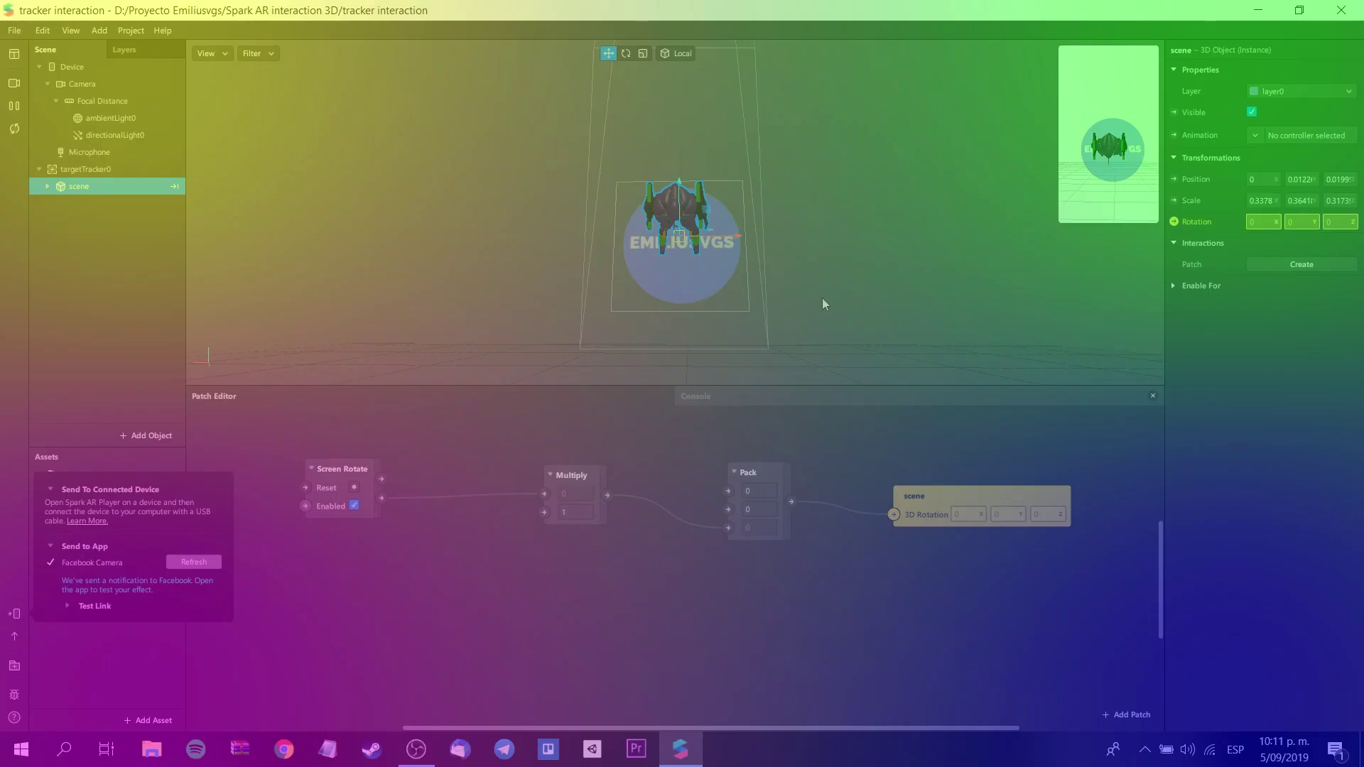
# Dismiss the send-to-device panel and insert Screen Pinch below Screen Rotate.
pyautogui.click(444, 607)
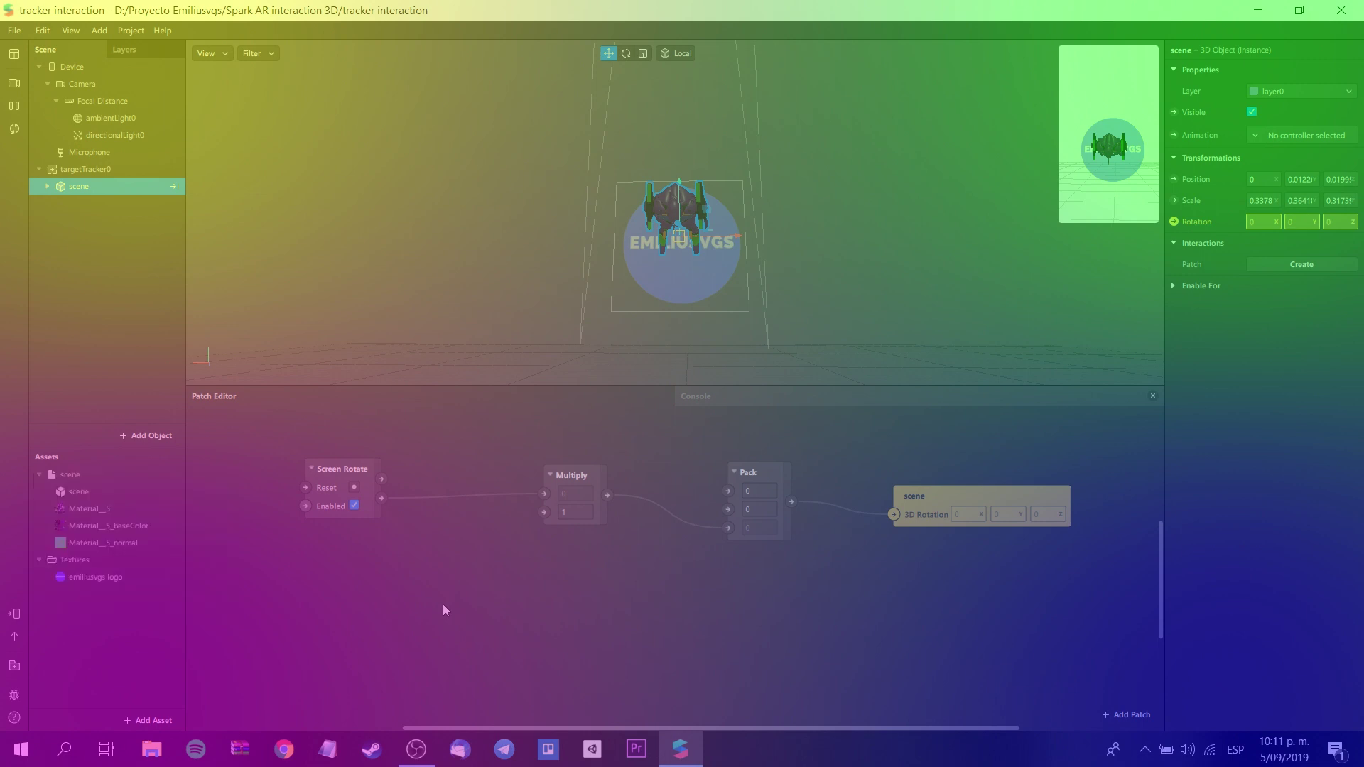
pyautogui.doubleClick(360, 621)
pyautogui.write('scre')
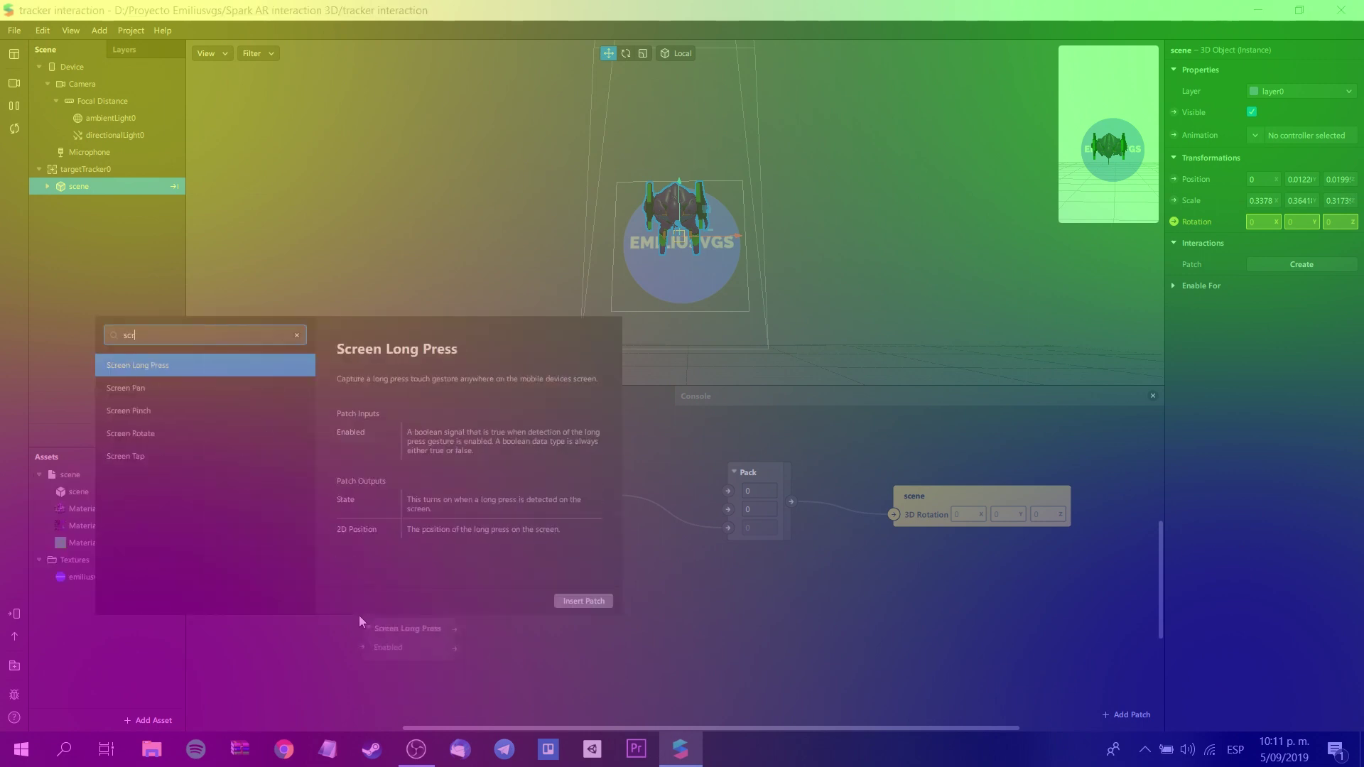
pyautogui.click(221, 419)
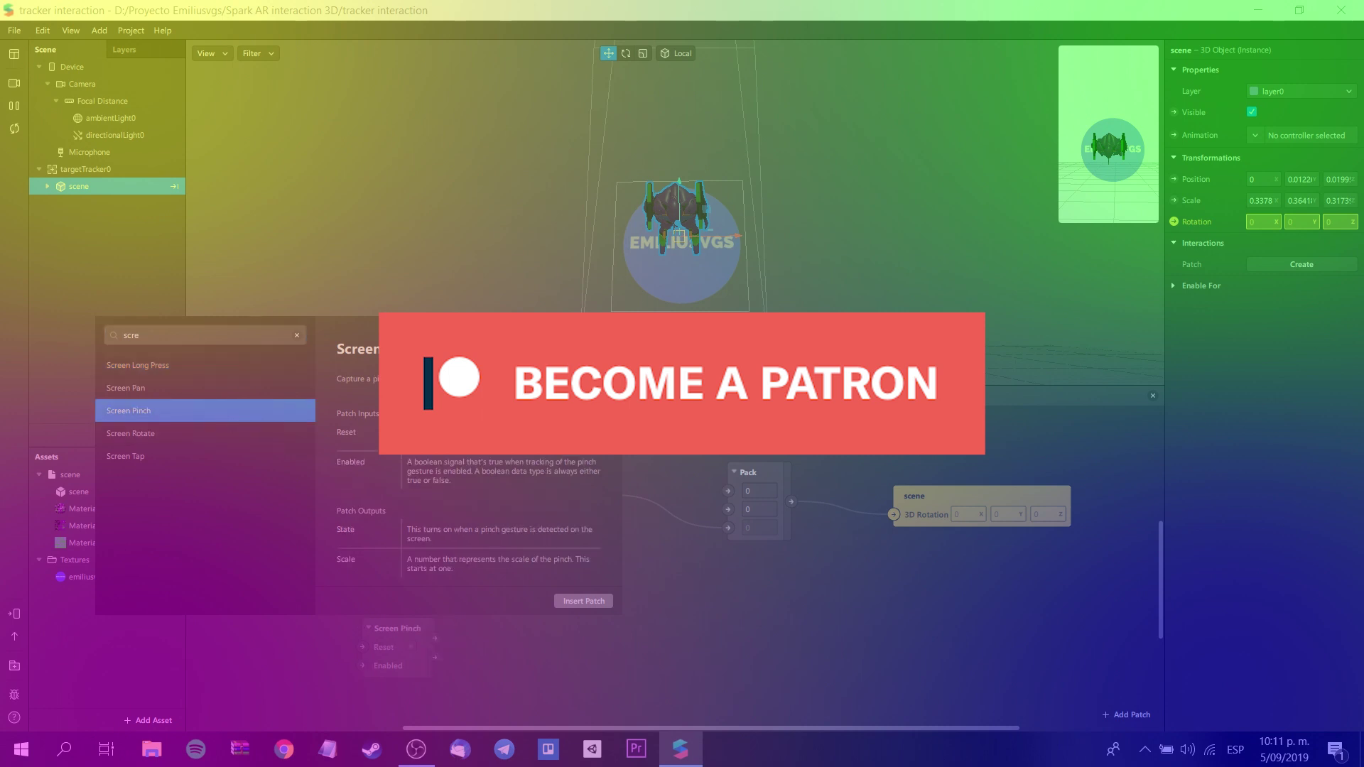
pyautogui.click(574, 601)
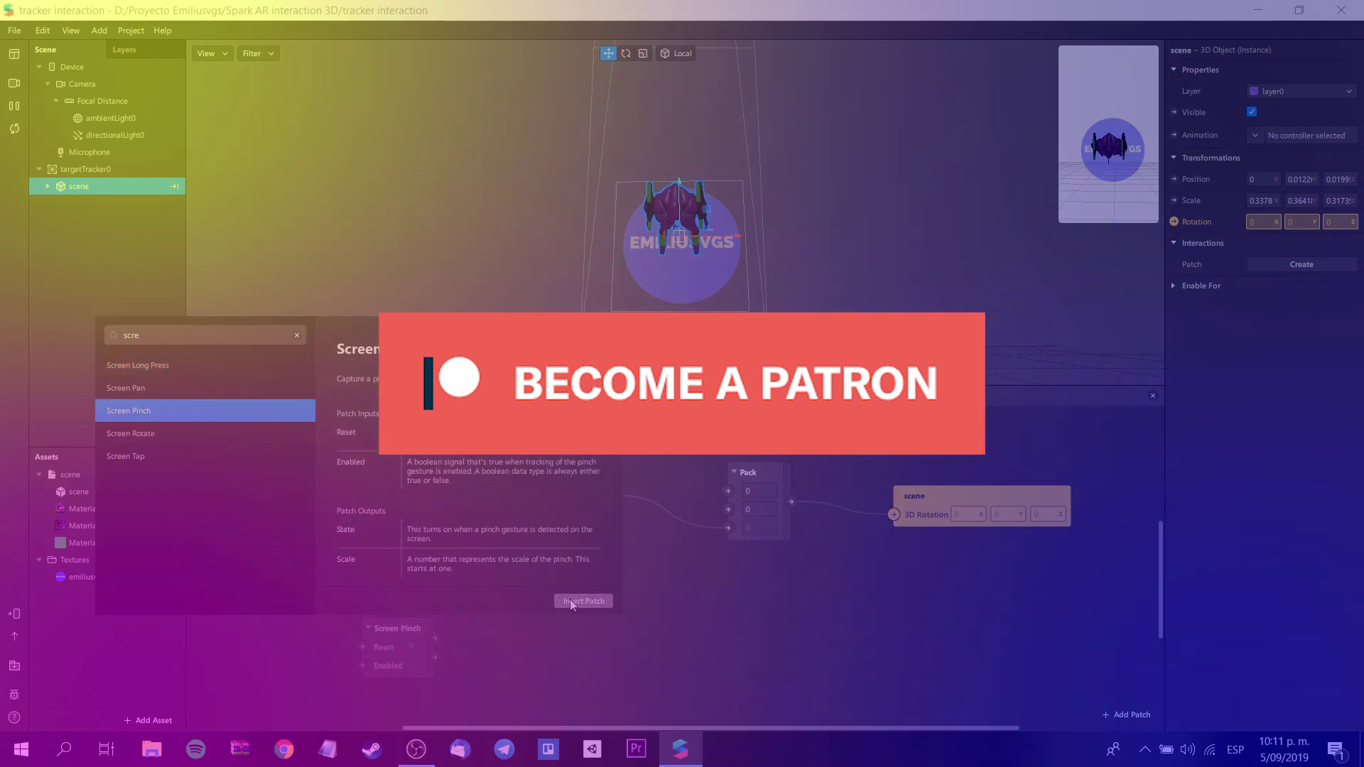
pyautogui.moveTo(399, 628); pyautogui.dragTo(333, 591)
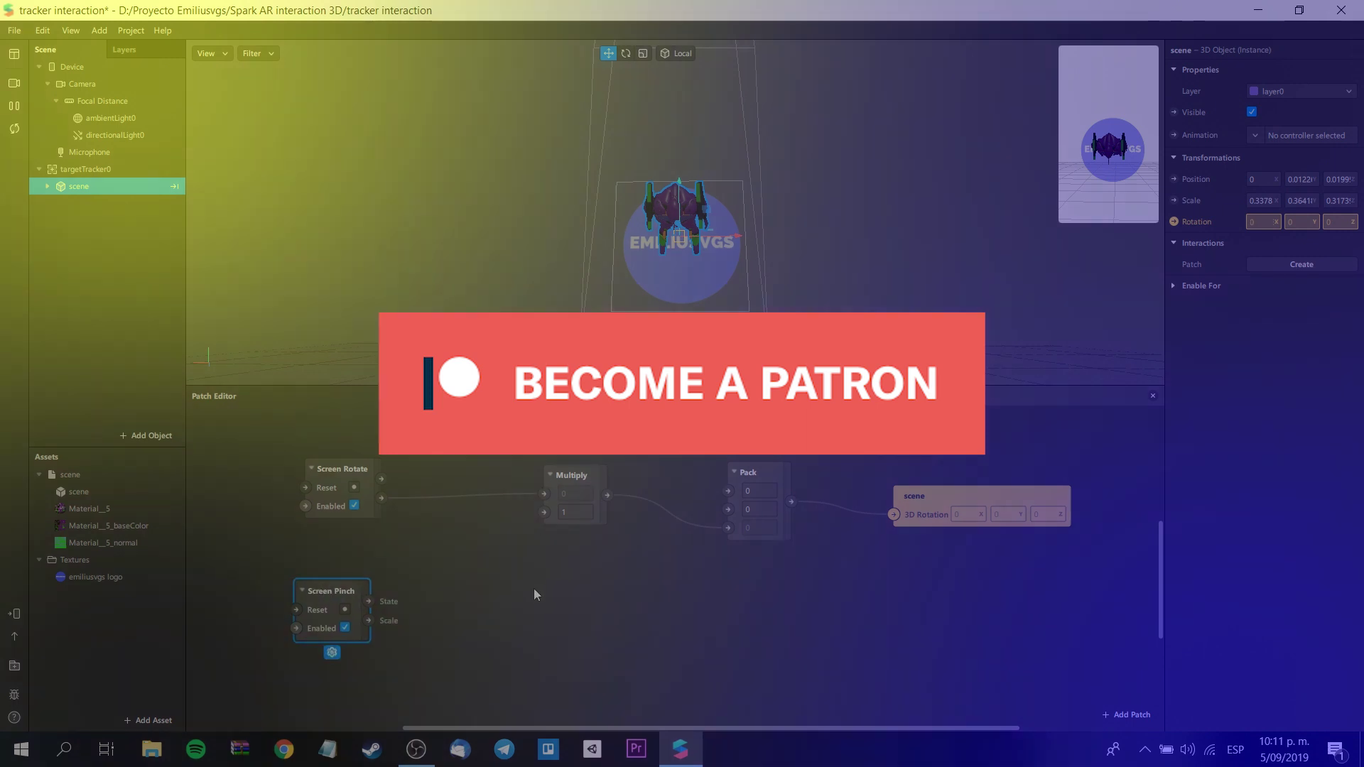
# Add a Multiply patch beside Screen Pinch and choose the plain Pack patch from the picker.
pyautogui.doubleClick(550, 613)
pyautogui.write('multi')
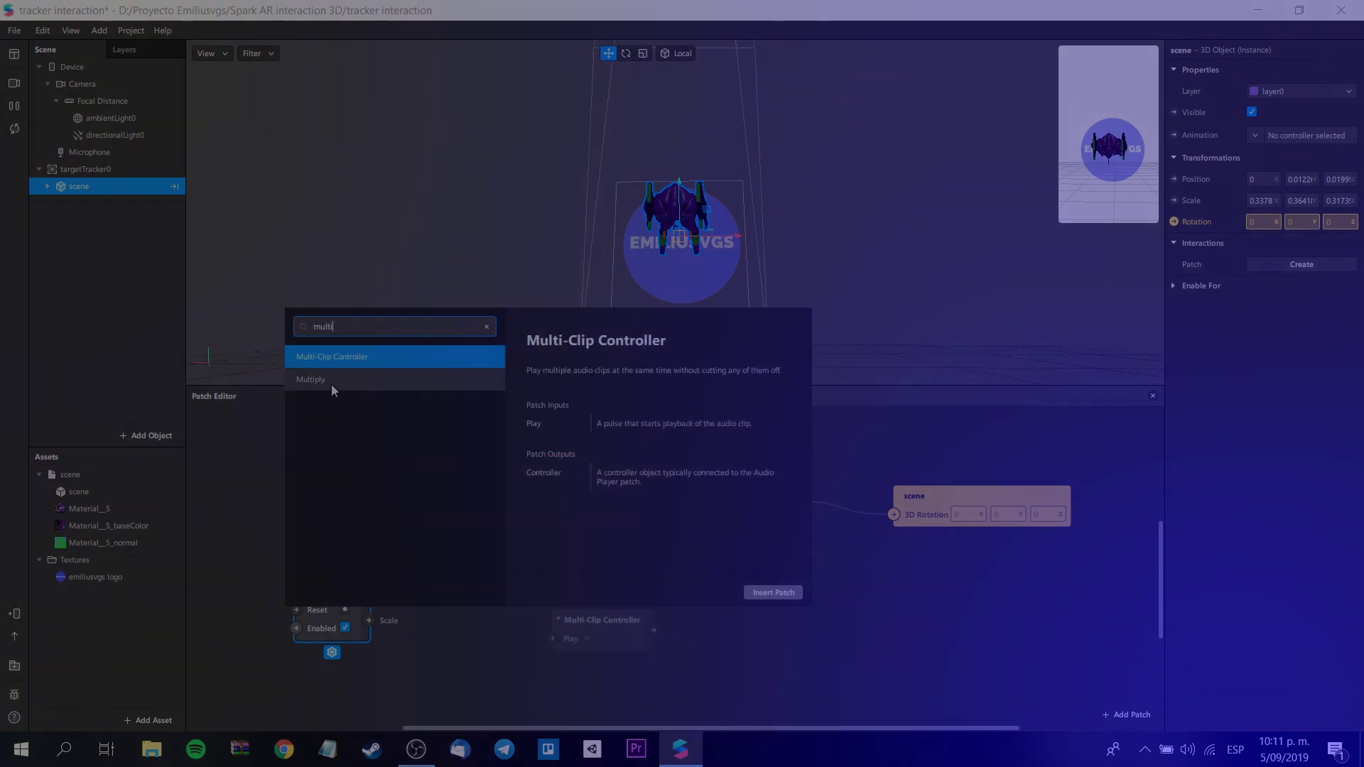
pyautogui.click(331, 381)
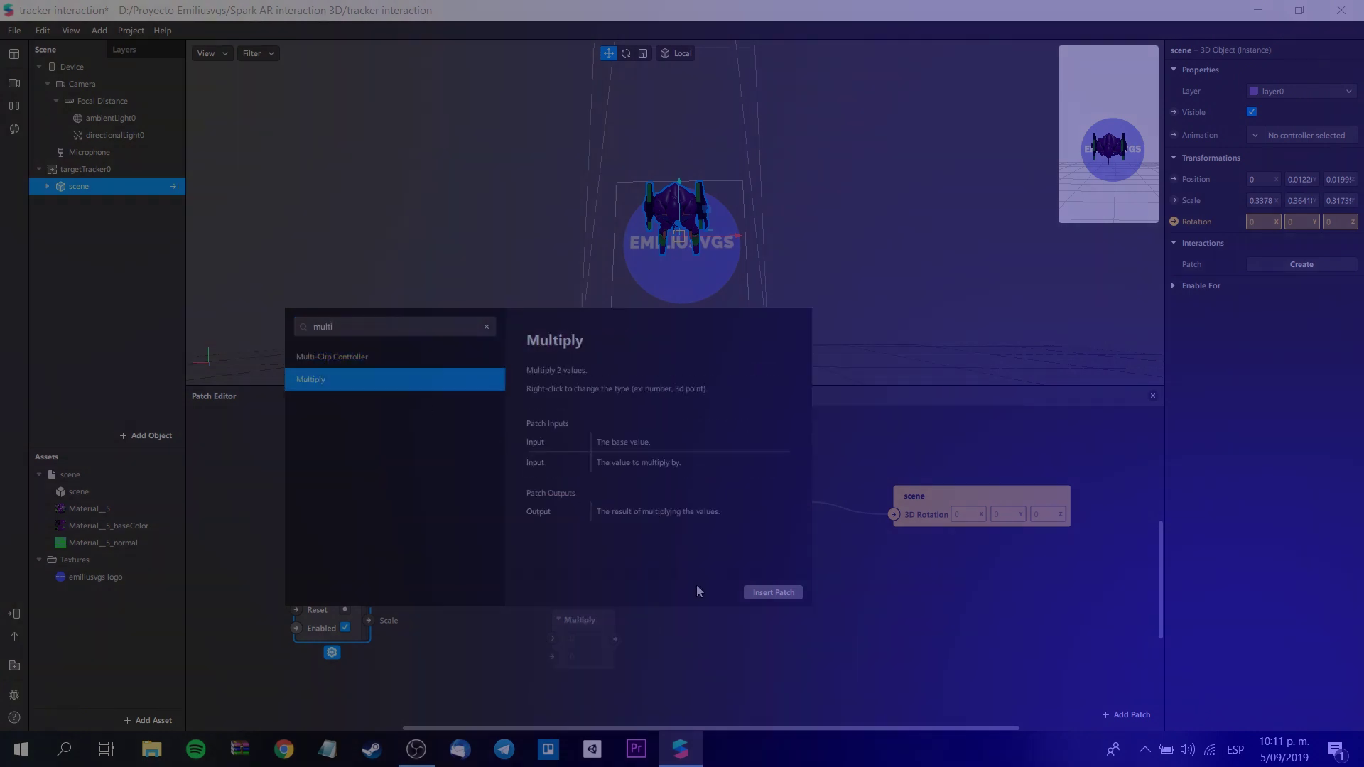
pyautogui.click(761, 594)
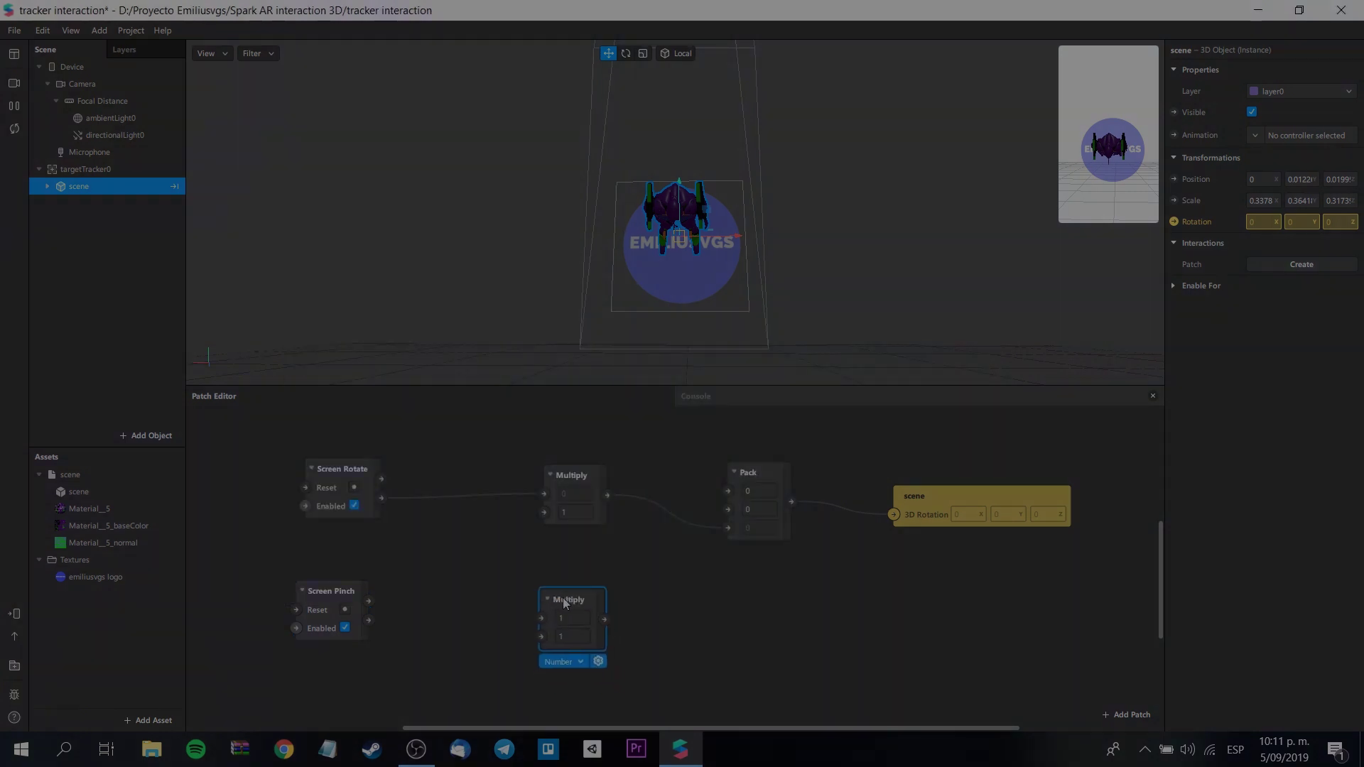
pyautogui.click(728, 605)
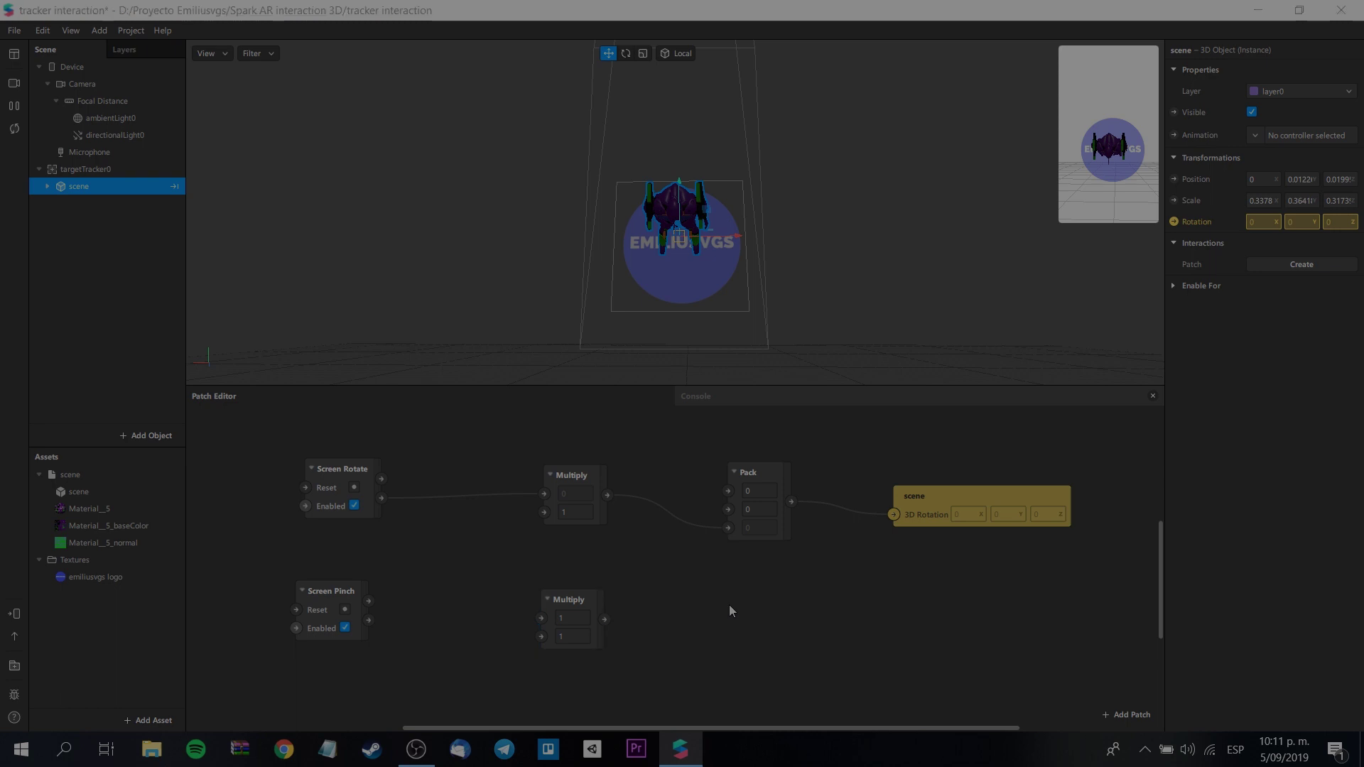
pyautogui.rightClick(729, 604)
pyautogui.write('pack')
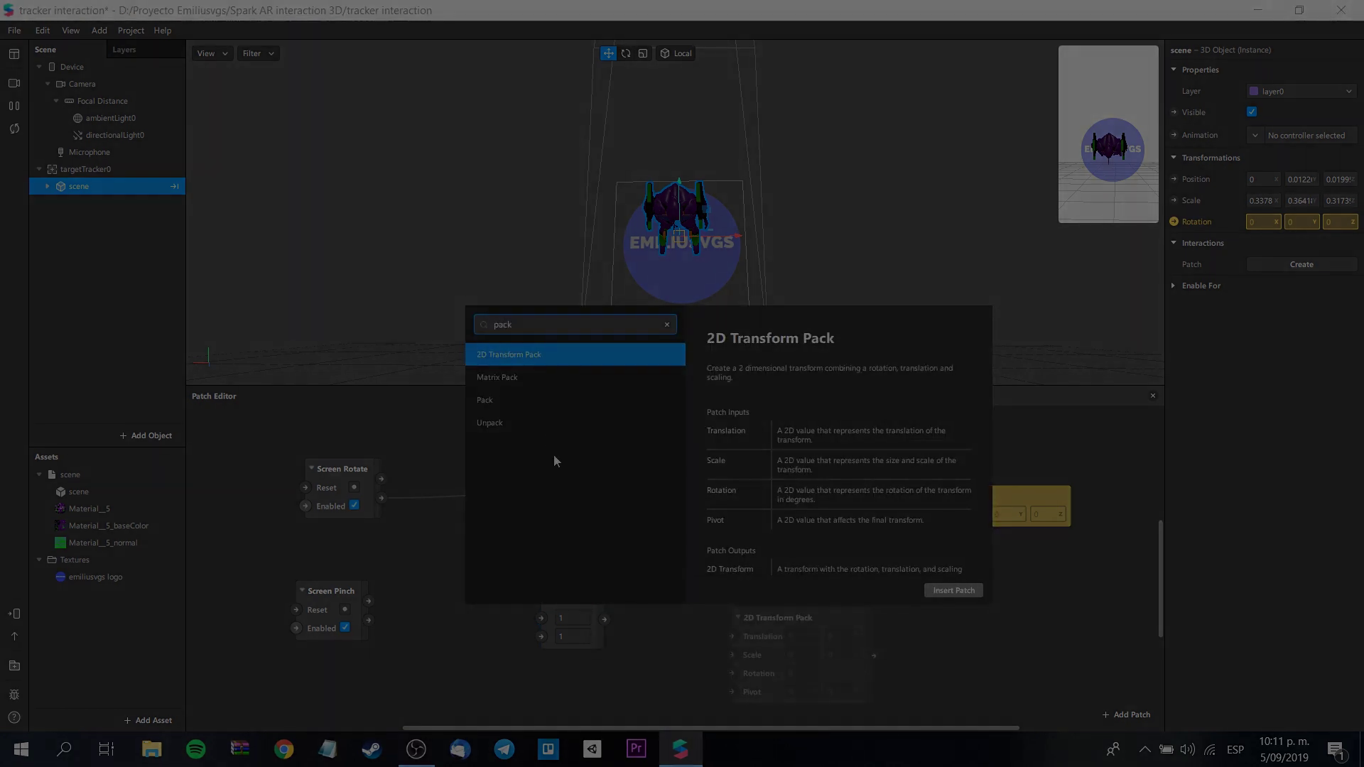
pyautogui.click(544, 405)
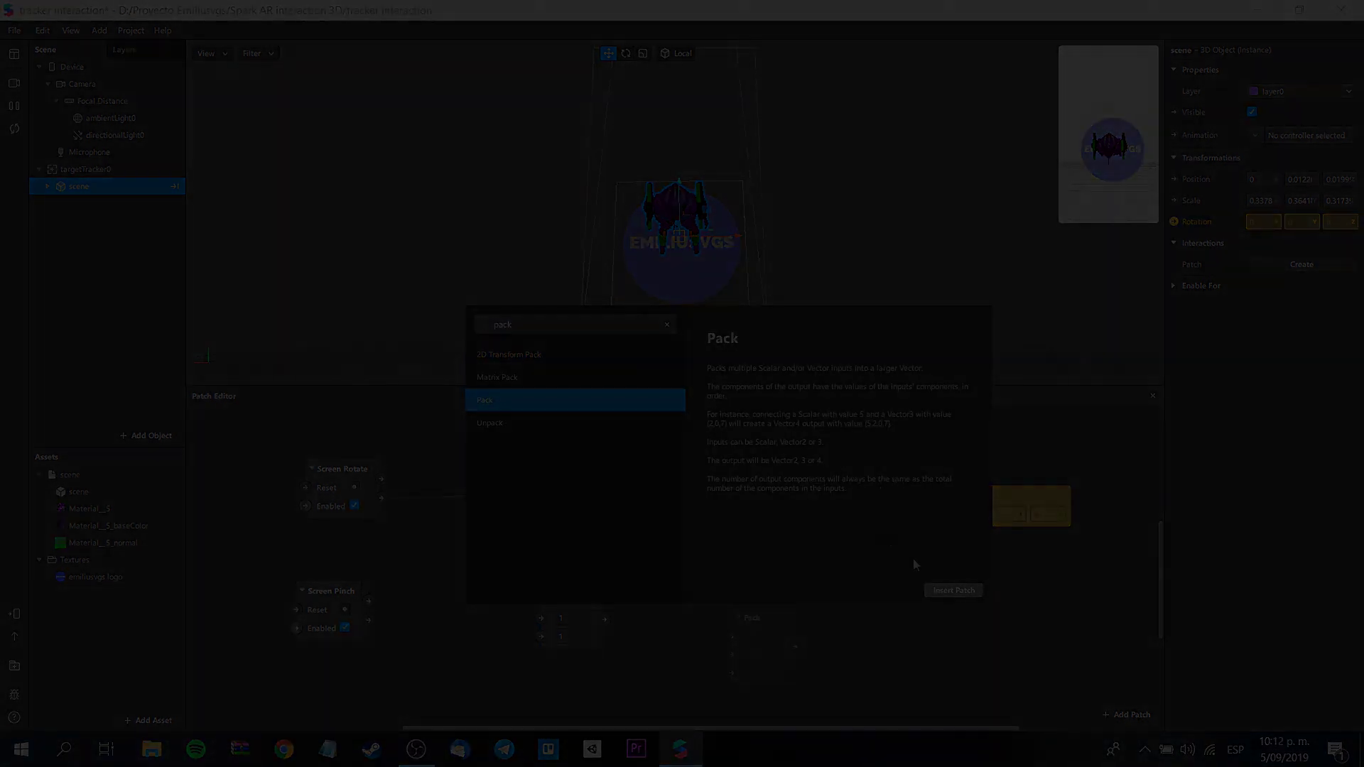